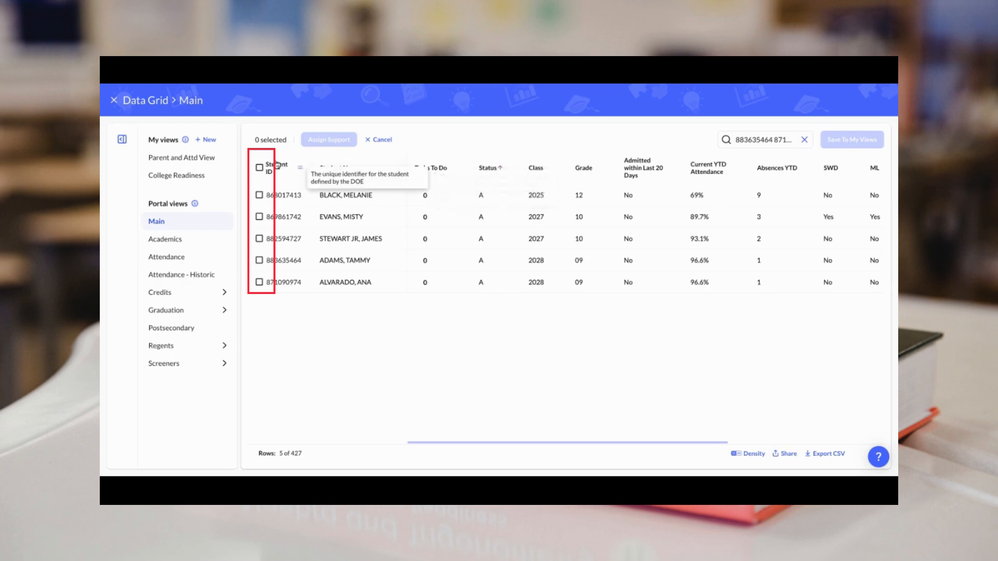
Step: Select all five listed students and start a brand-new support for them from Assign Support
left_click(259, 168)
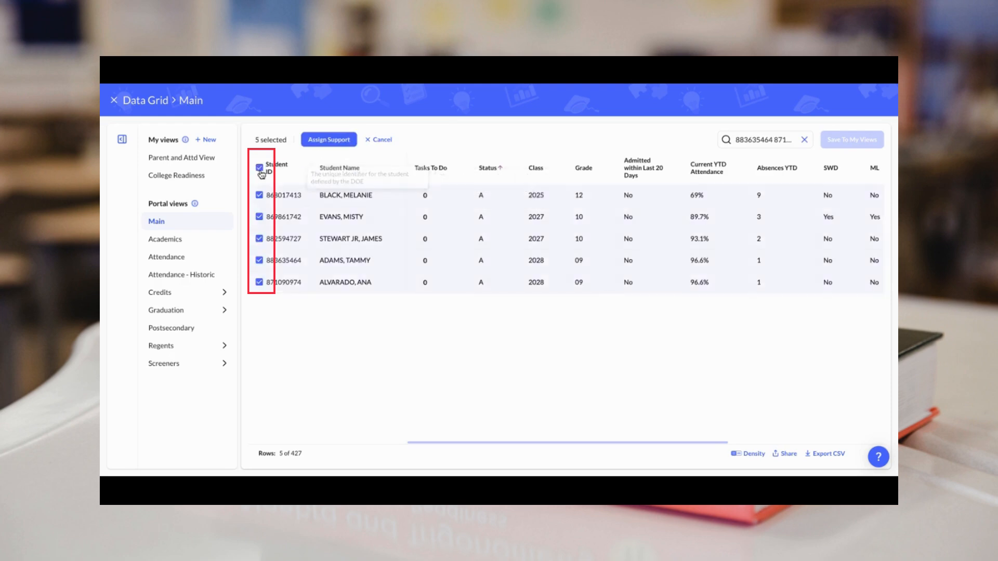
left_click(318, 145)
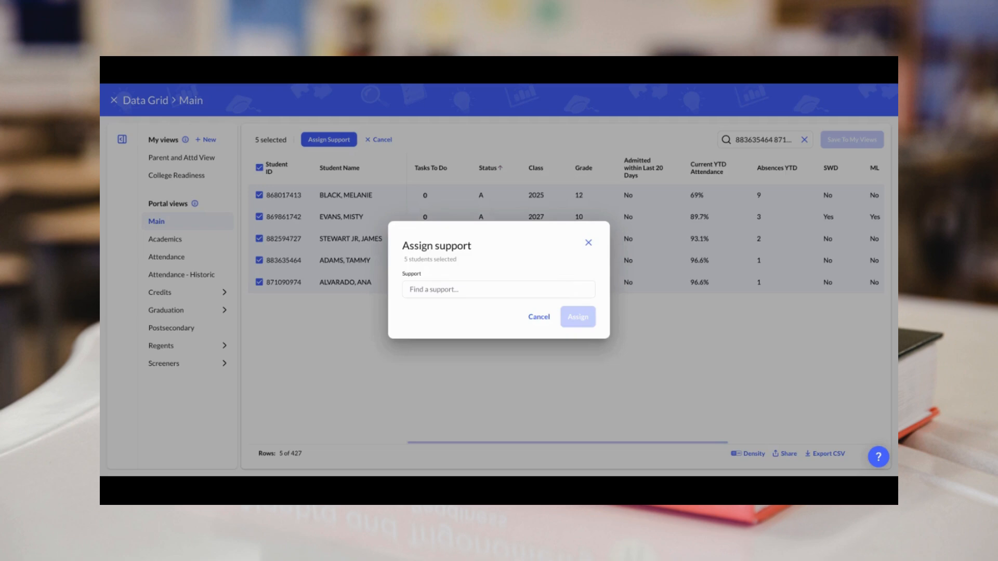
left_click(553, 292)
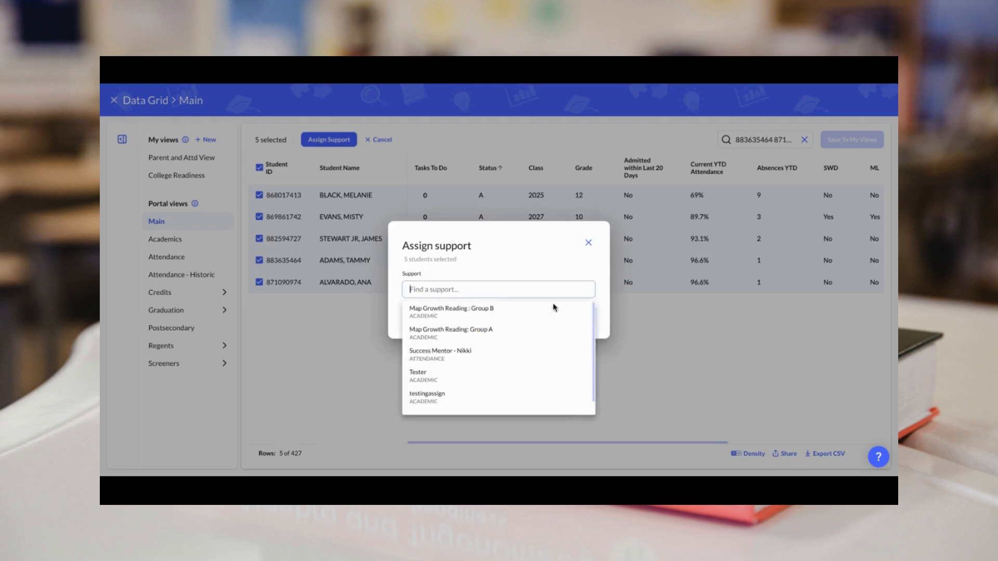
scroll(519, 347, "down", 1)
left_click(477, 407)
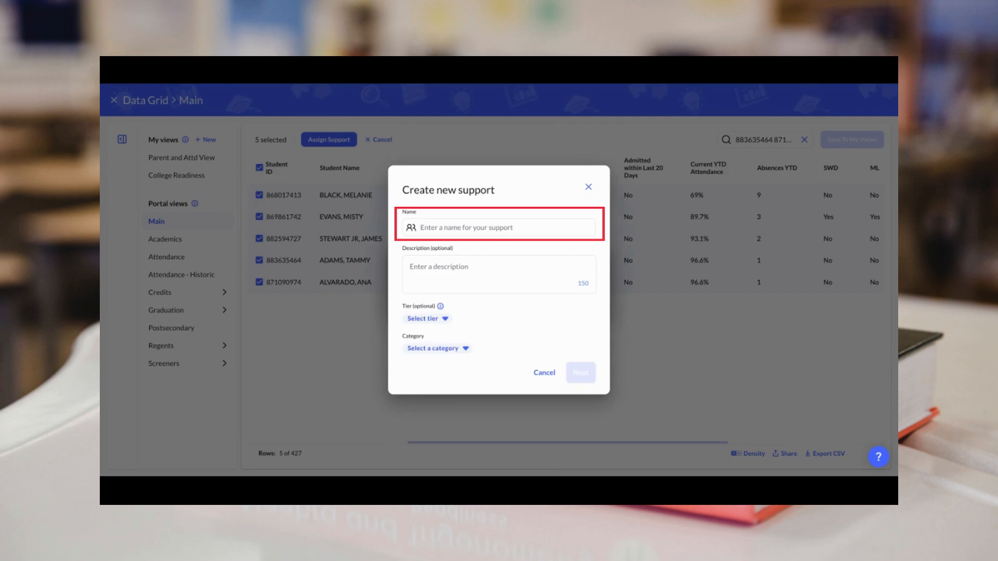
Step: Enter the HIT Gr2 Group B support name and the teacher's Grade 2 ELA Group B description
left_click(499, 228)
type("HIT: Gr2 Mr. Brown Group B")
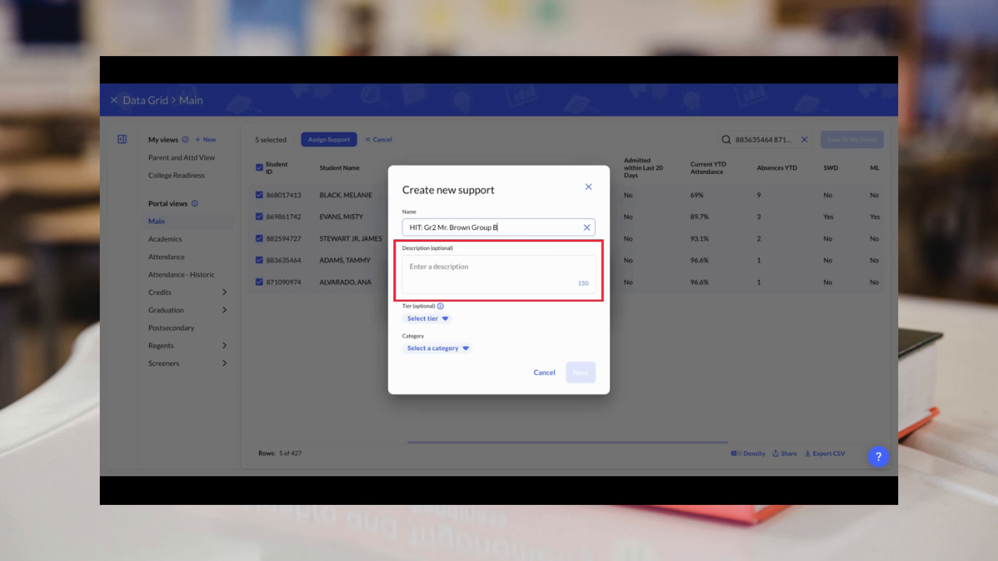
left_click(446, 267)
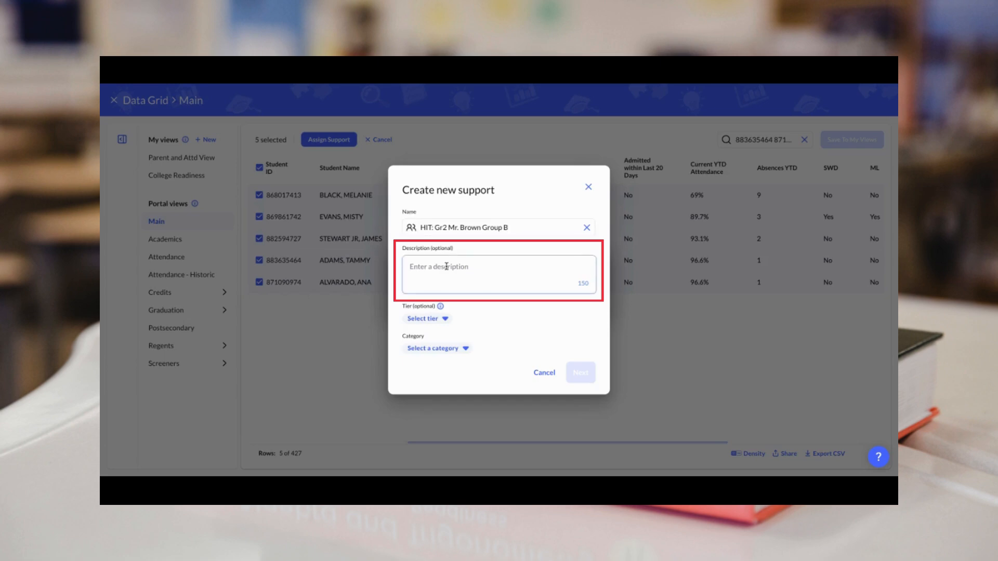
type("Mr. Brown Grade 2 ELA Group B")
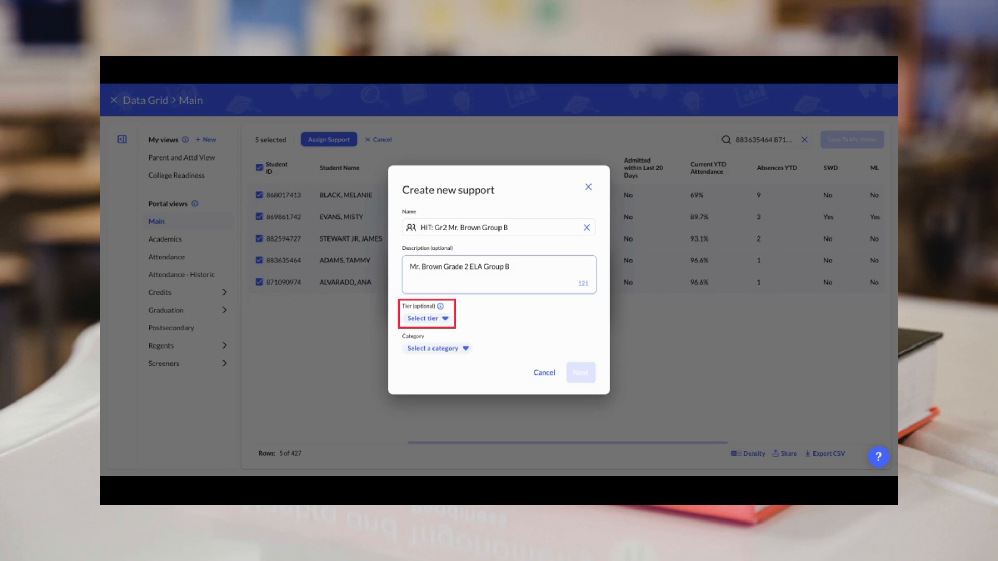
Step: Classify the support as Tier 1 Universal, Academic category, ELA subject, ExpandEd - Other subcategory
left_click(433, 318)
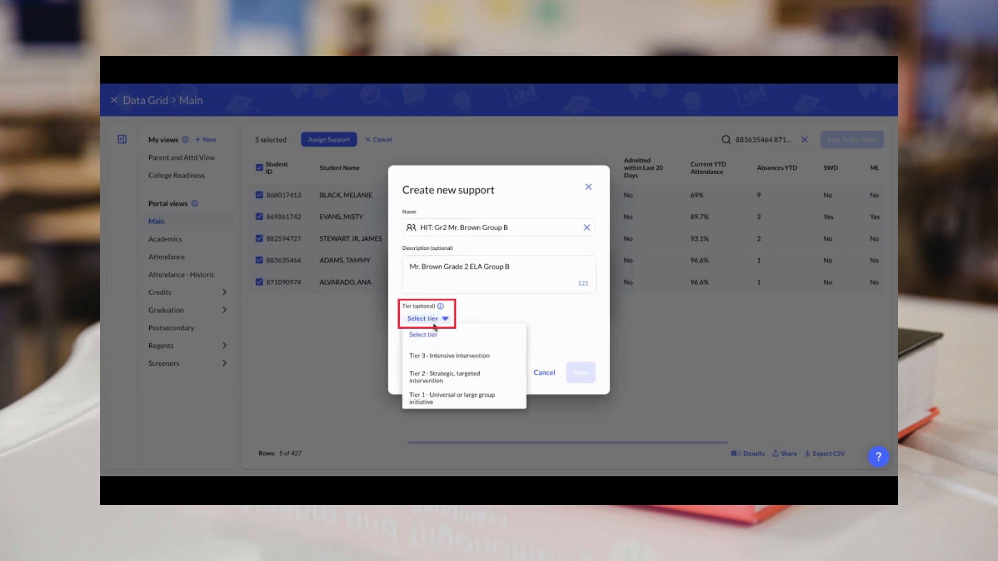
left_click(442, 391)
left_click(454, 352)
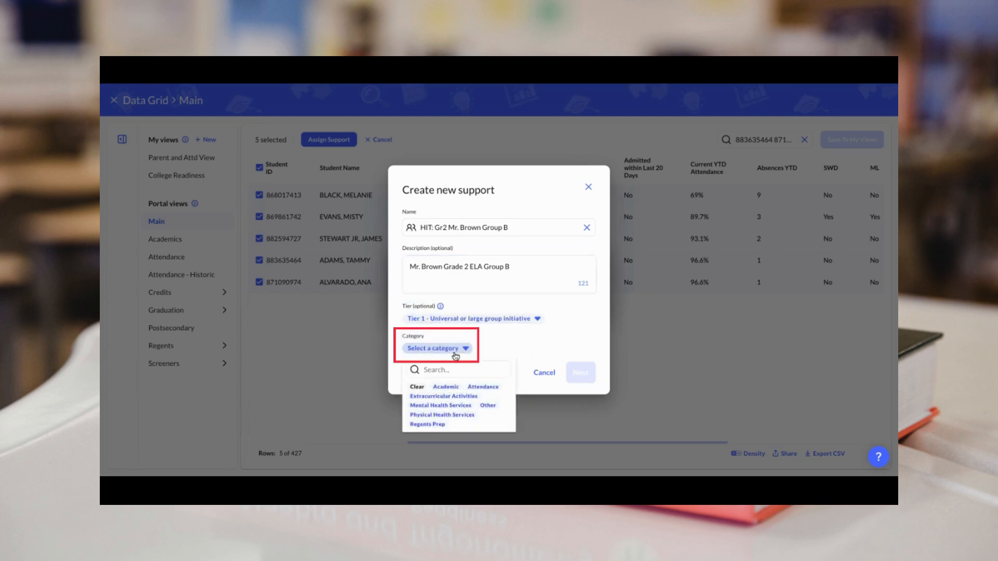
left_click(446, 387)
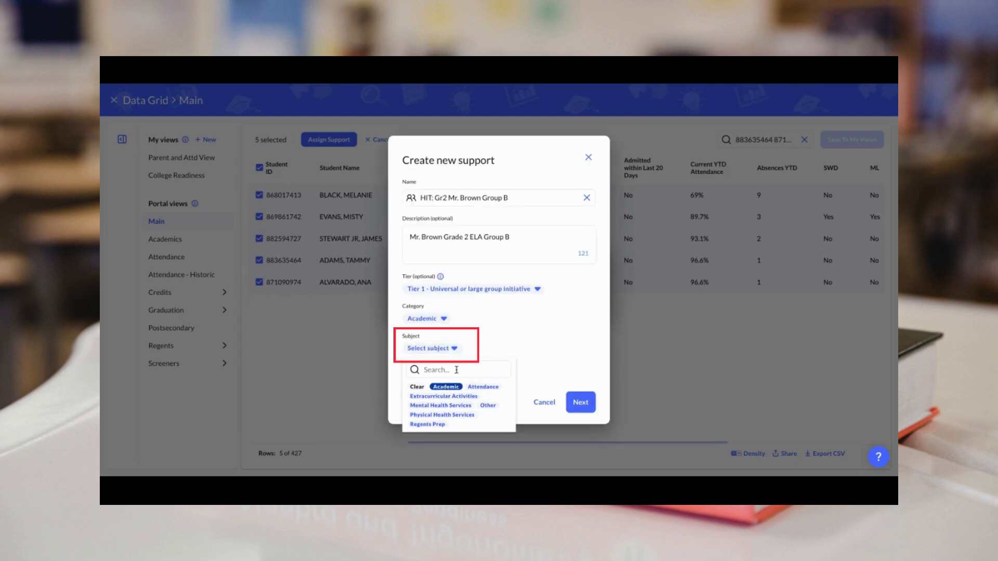
left_click(443, 350)
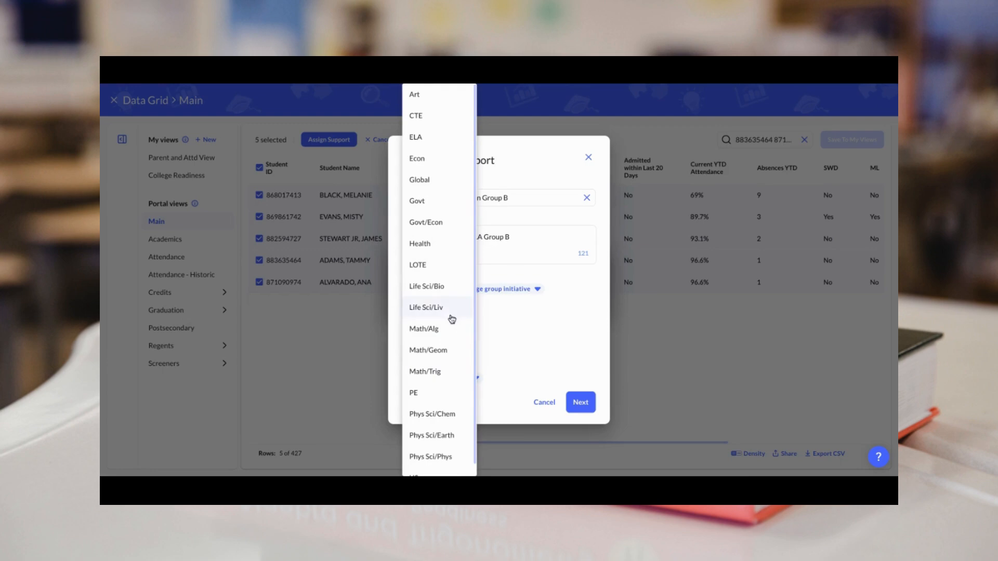
left_click(441, 137)
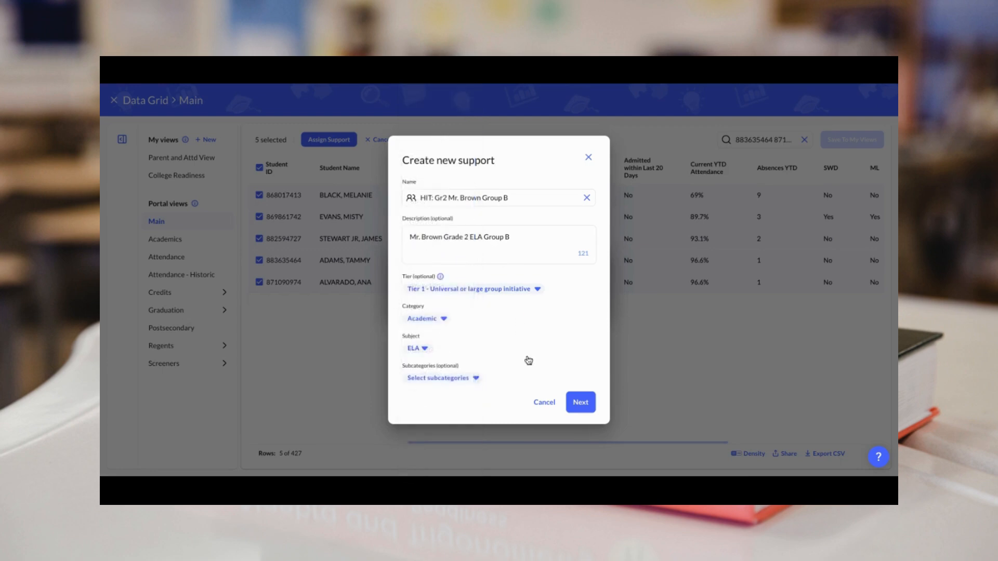
left_click(464, 380)
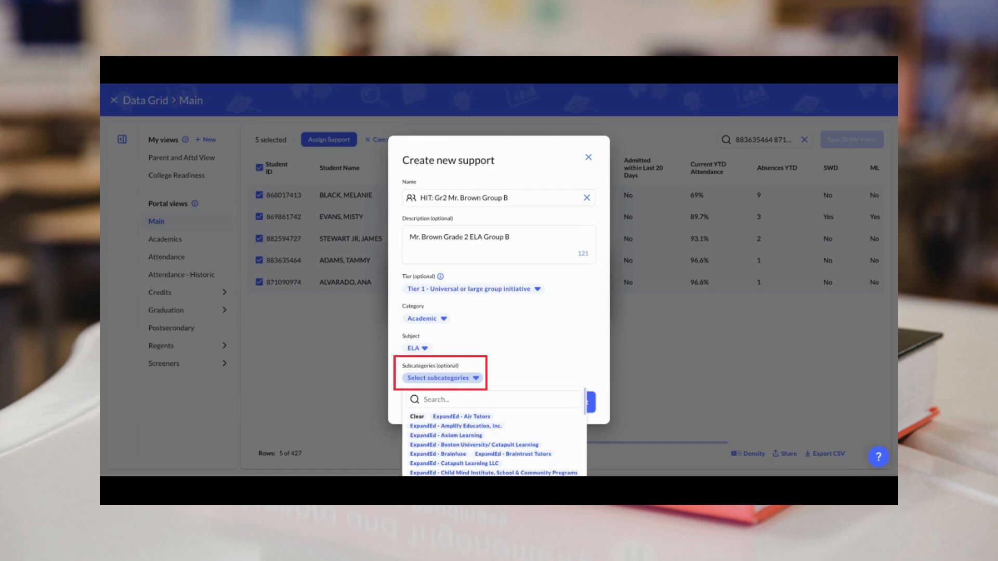
scroll(460, 433, "down", 5)
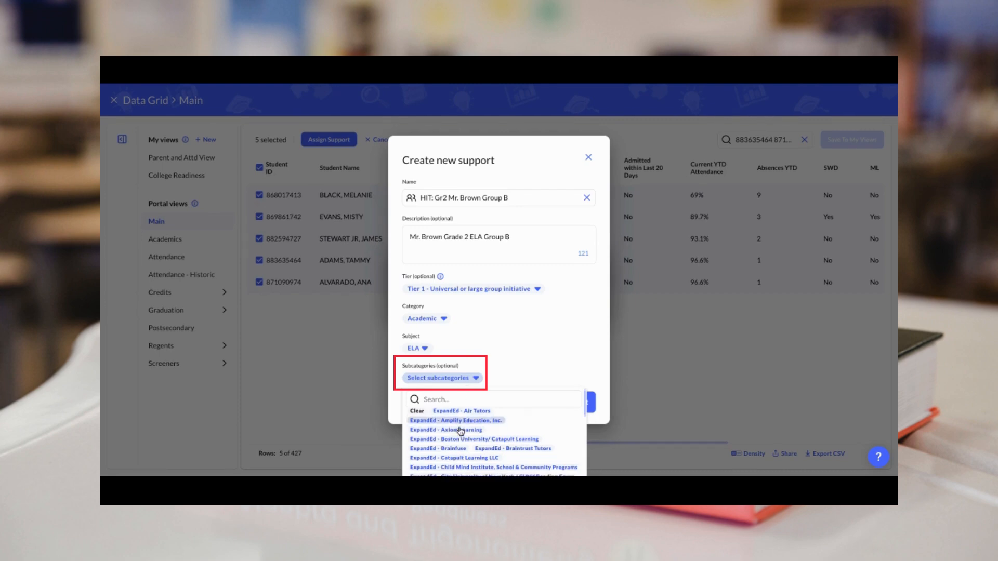
scroll(461, 433, "down", 2)
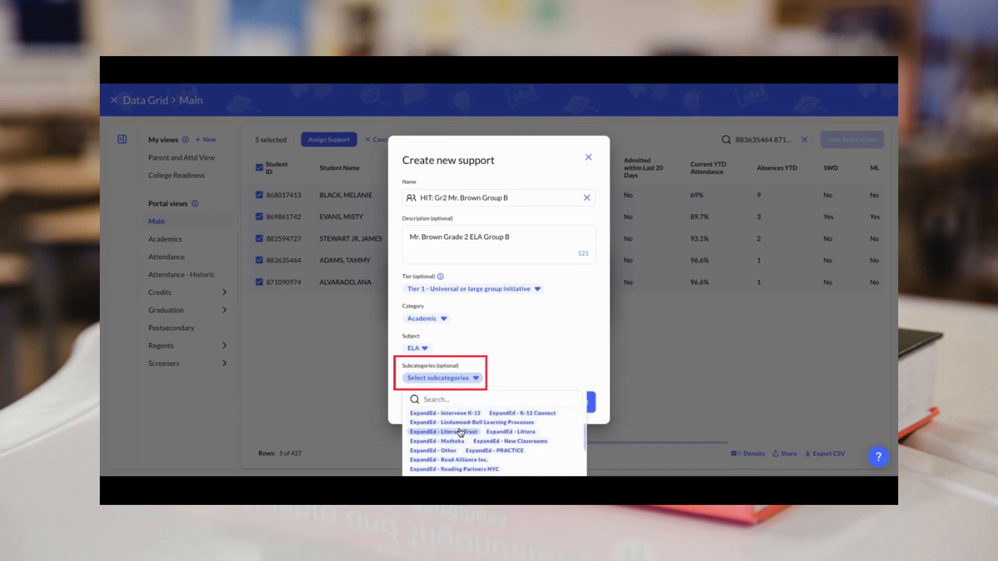
left_click(437, 451)
left_click(528, 342)
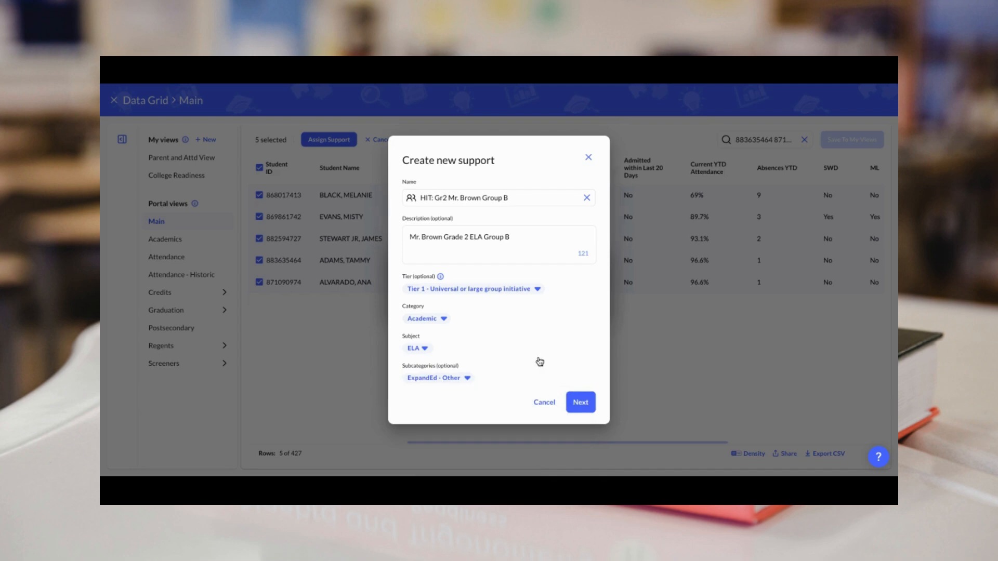
Step: Continue to scheduling details and assign three leads to the support
left_click(580, 403)
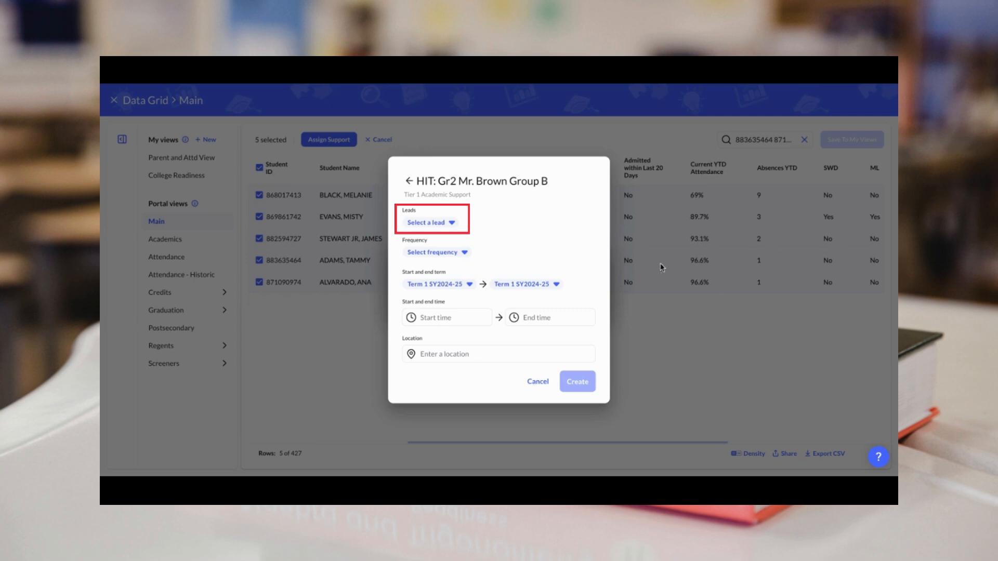
left_click(446, 227)
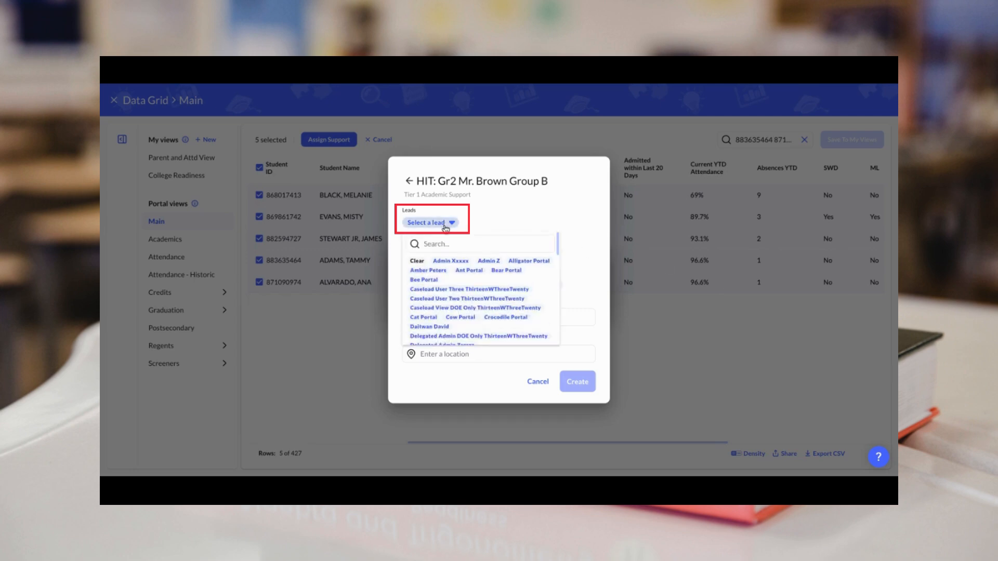
left_click(450, 260)
left_click(488, 260)
left_click(534, 262)
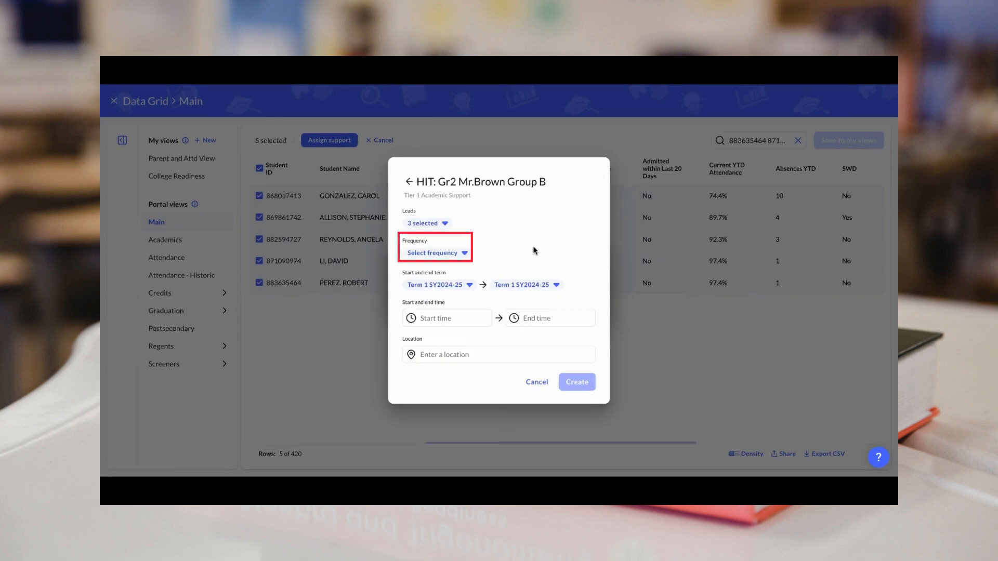
left_click(455, 254)
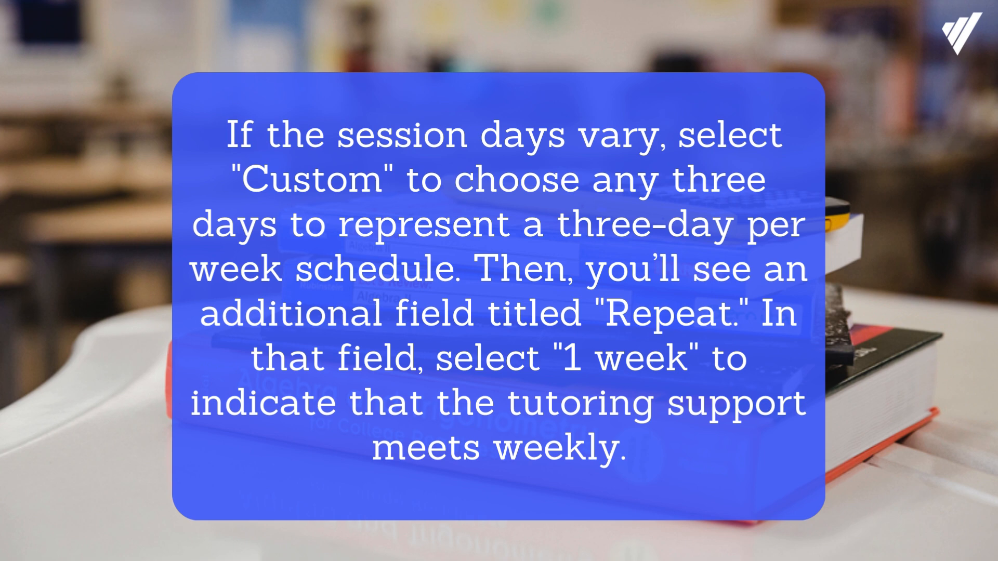
Step: Schedule the weekly custom sessions on Monday and Wednesday
left_click(415, 268)
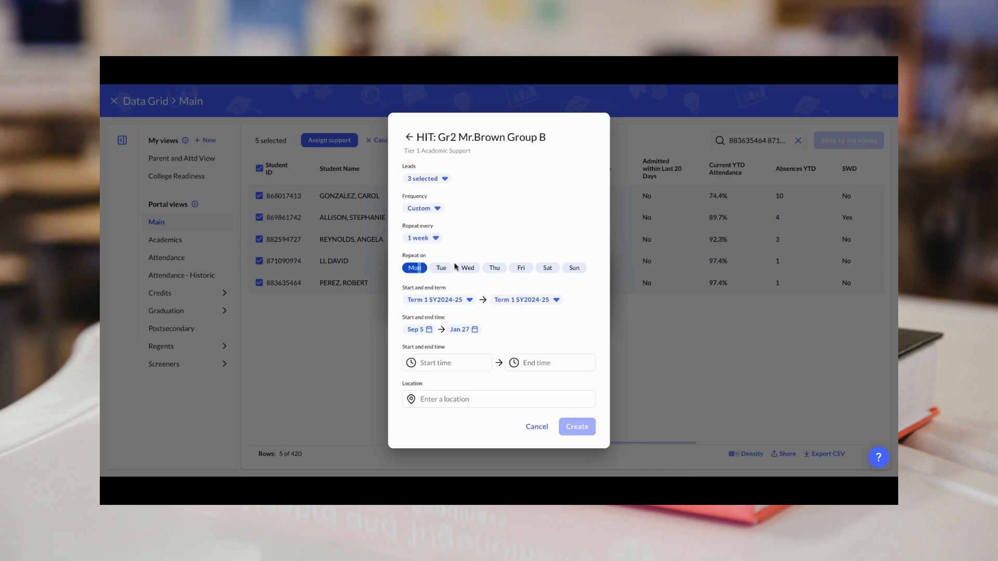
left_click(467, 267)
Step: Add Friday and run sessions through Term 2 SY2024-25, from Sep 5 to Jun 26
left_click(522, 269)
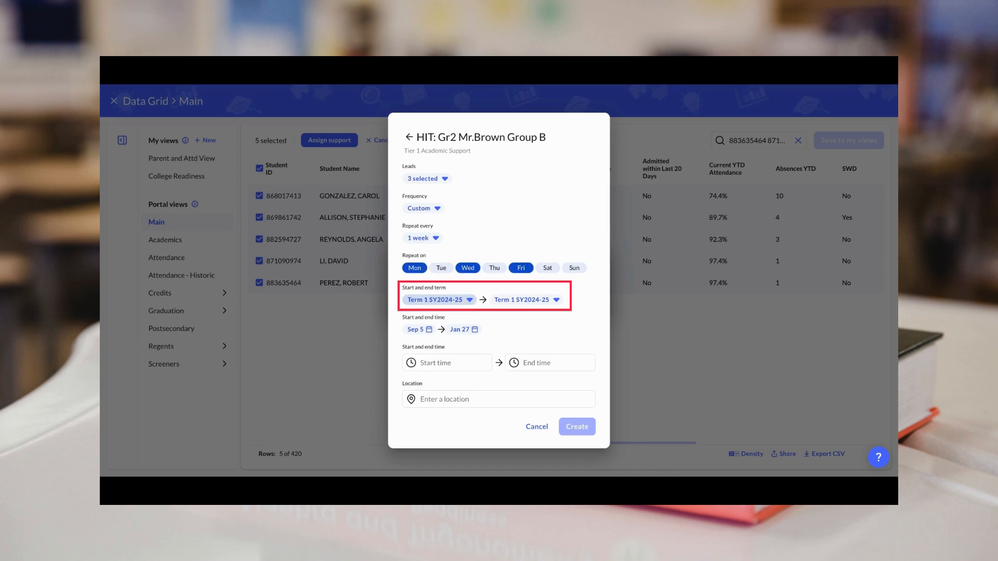
left_click(521, 300)
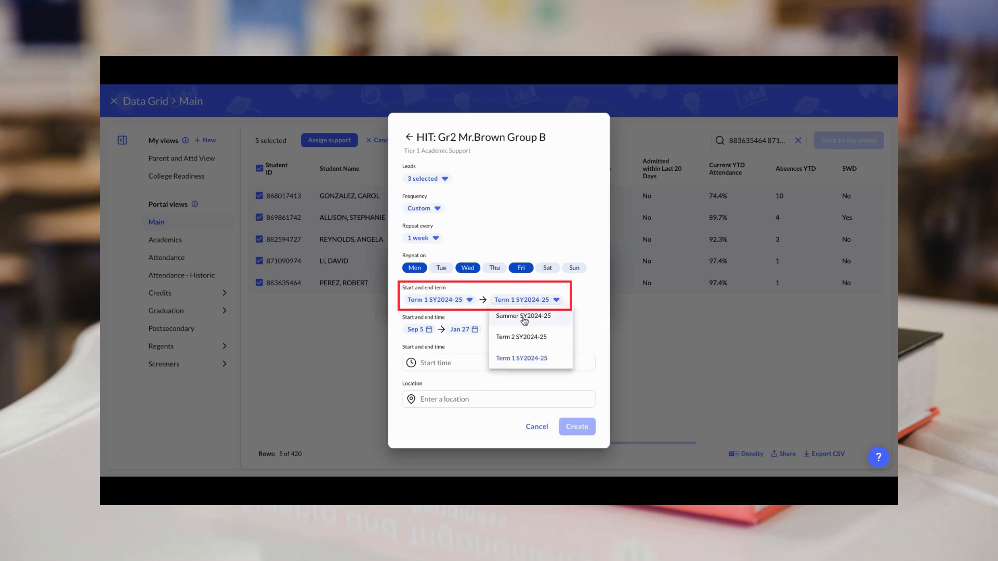
left_click(522, 337)
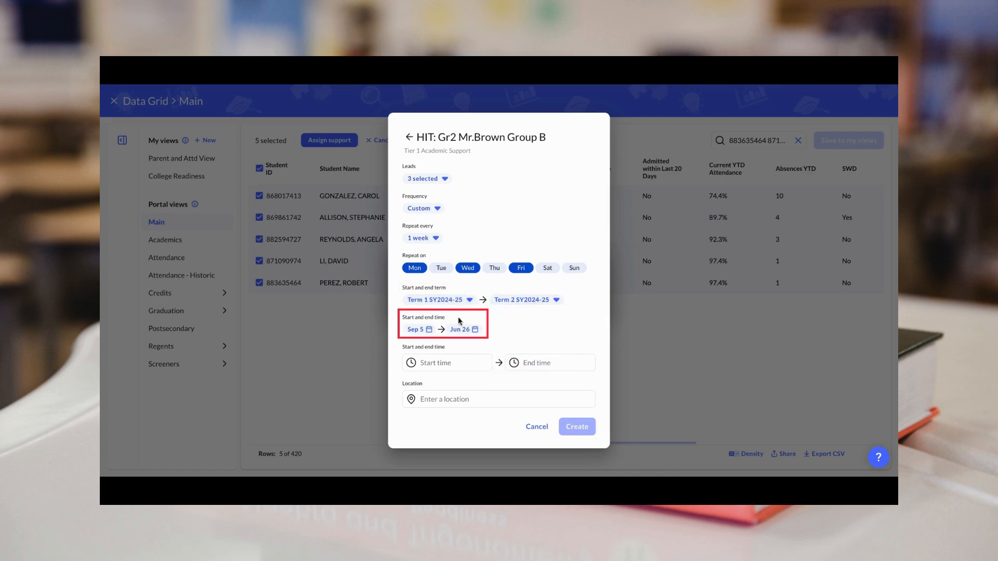
left_click(426, 330)
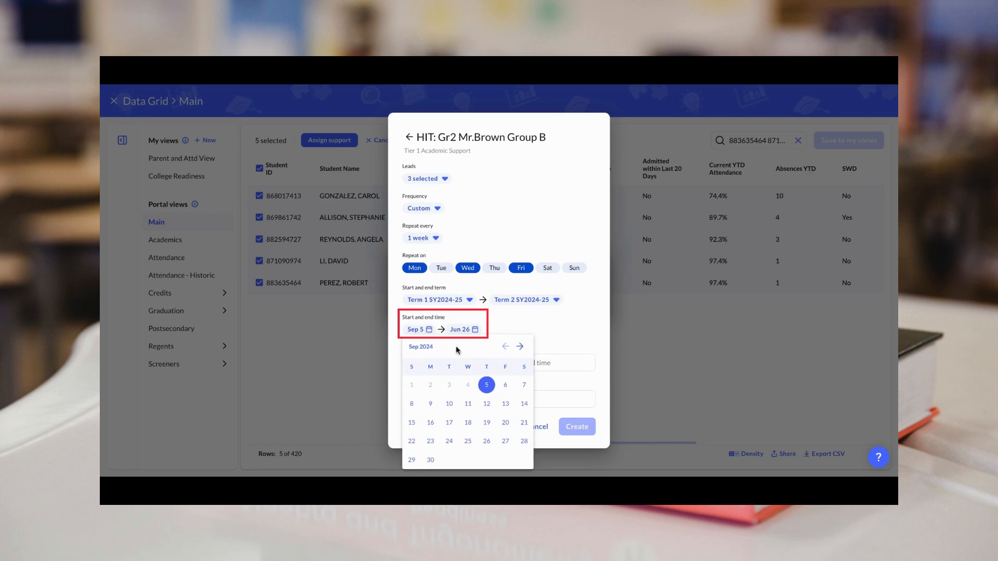
left_click(475, 330)
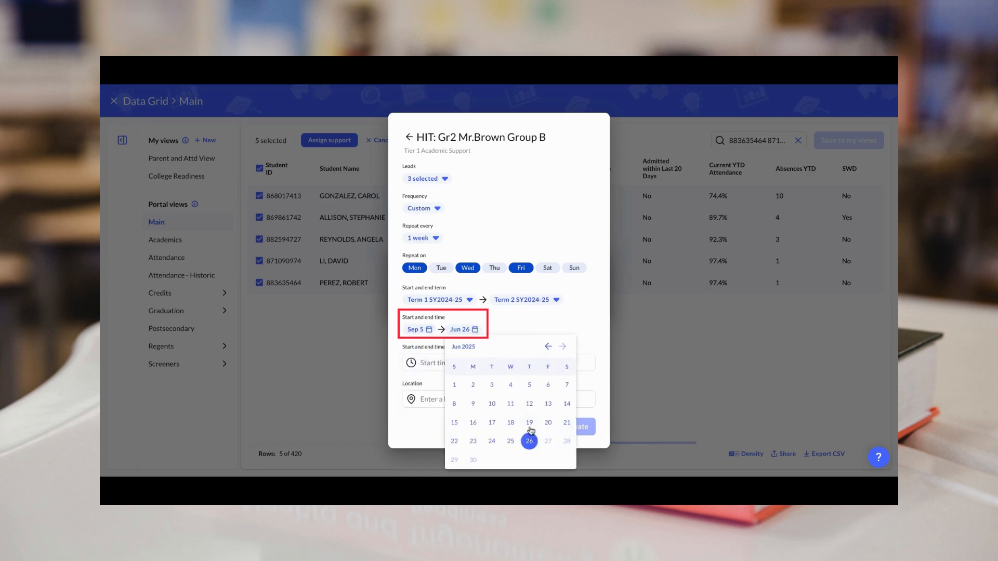
left_click(512, 331)
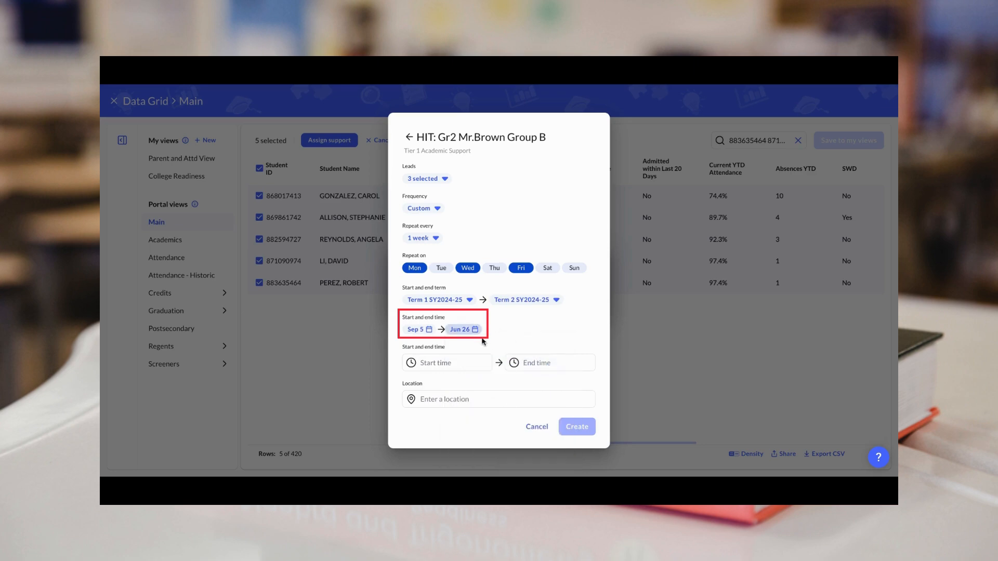
Step: Set the session time to 7:00–7:30 AM
left_click(469, 362)
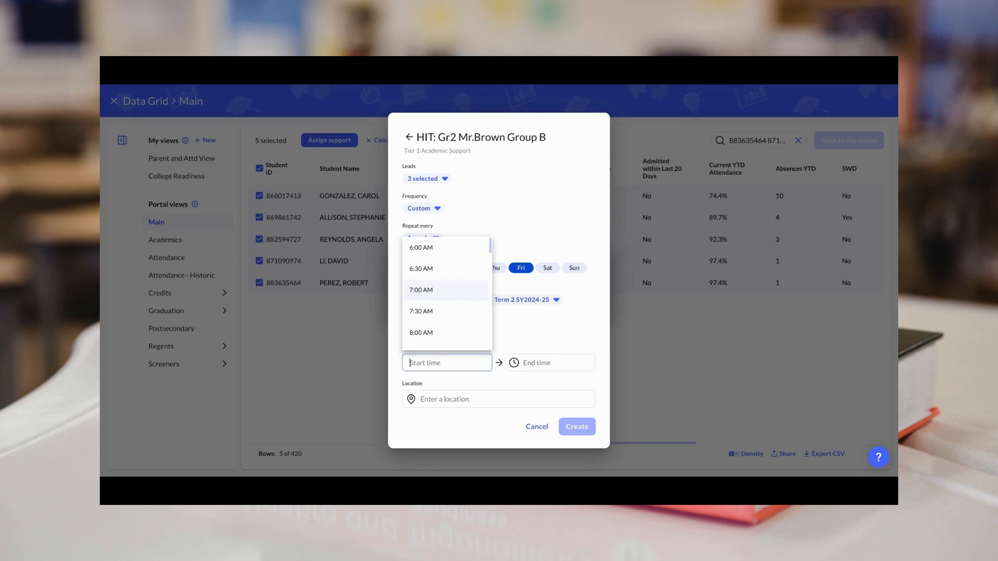
left_click(421, 290)
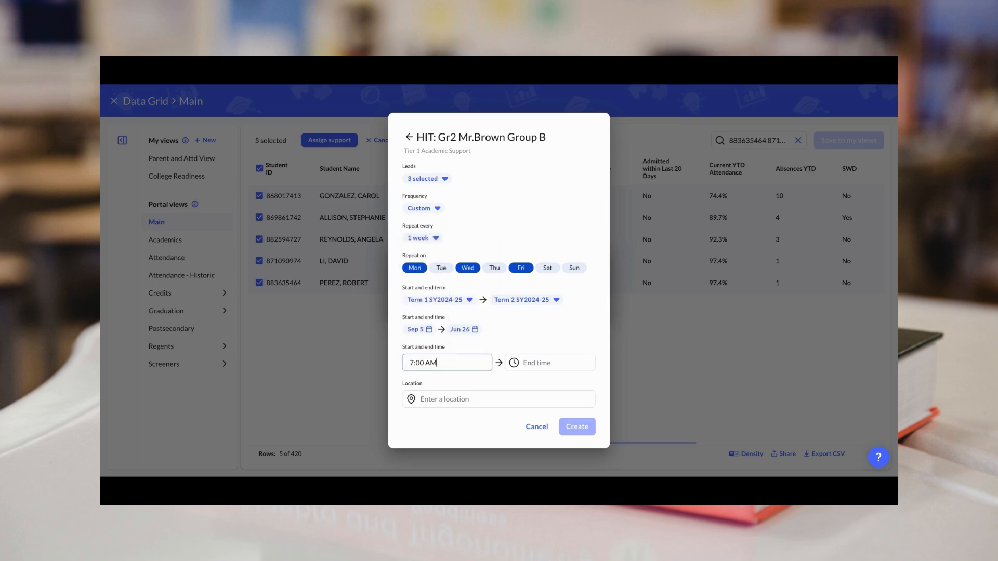
left_click(536, 356)
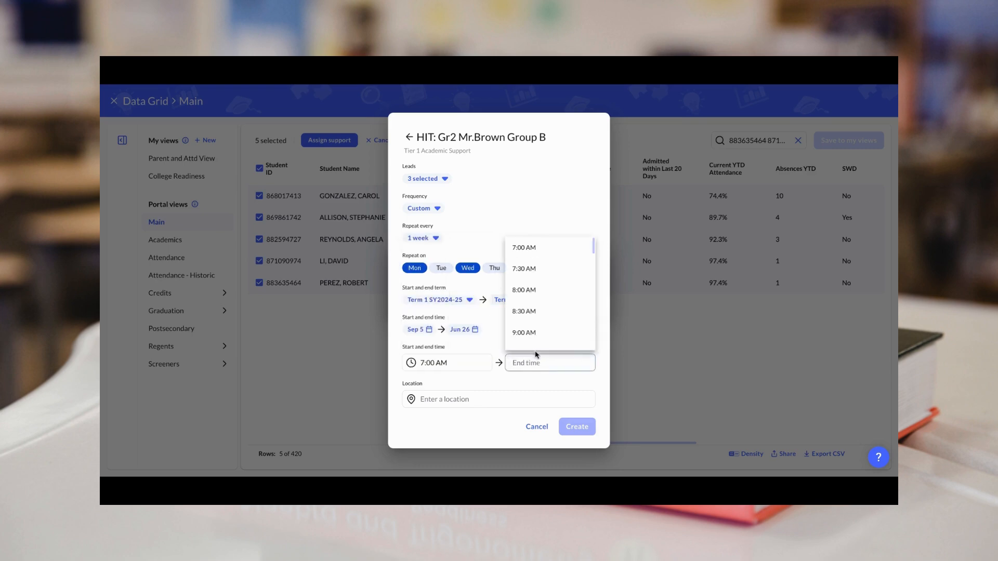
left_click(535, 272)
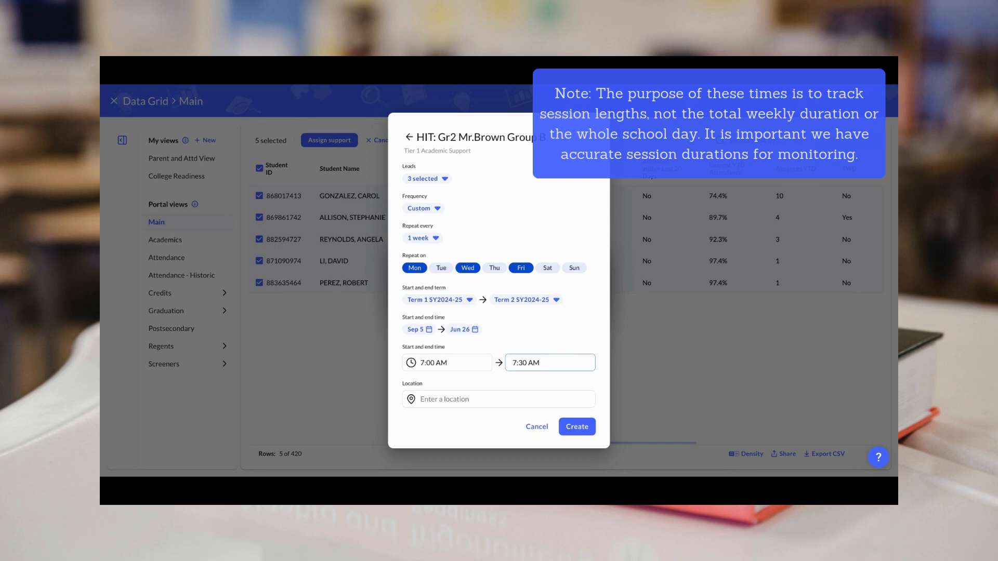
key("Tab")
Step: Set the location to library, create the support, and assign it to the five students
type("library")
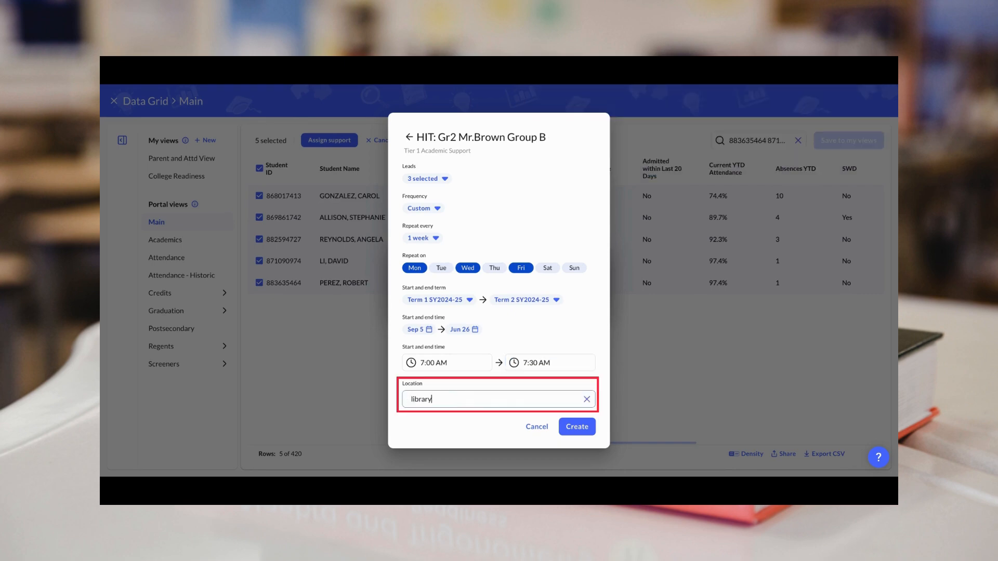
left_click(567, 424)
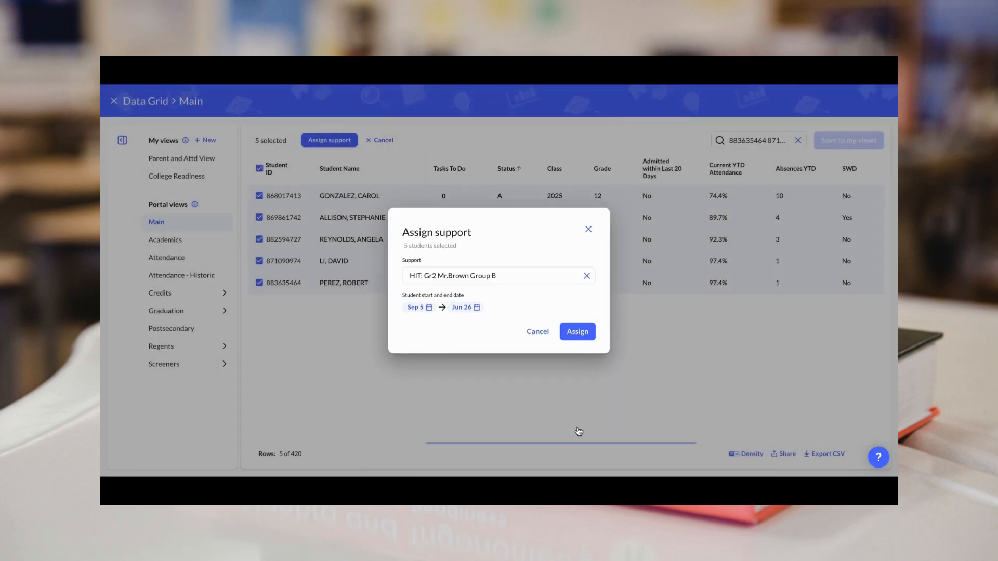
left_click(576, 331)
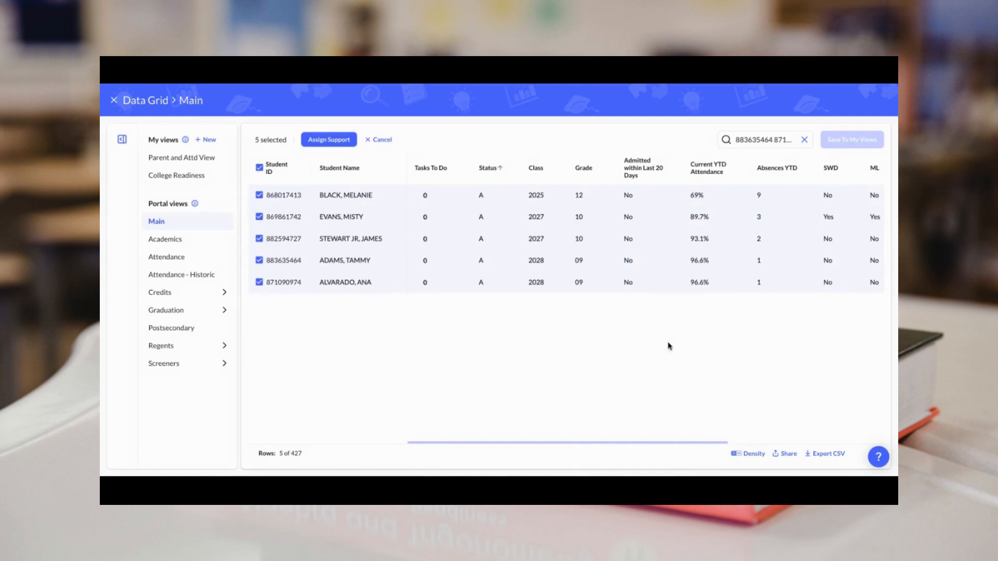
left_click(381, 140)
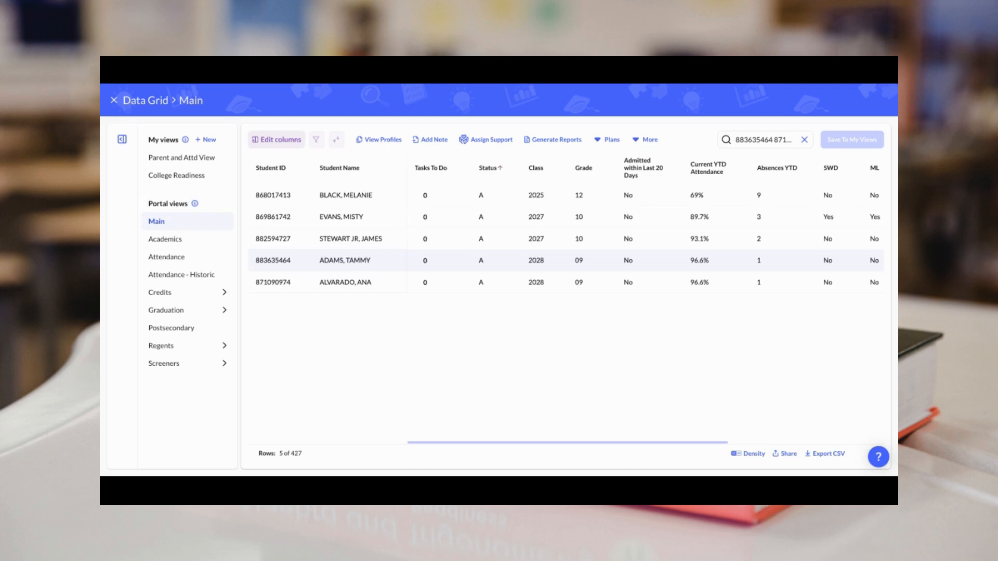
Step: Open another student's profile by searching their student ID and view its Supports section
left_click(115, 100)
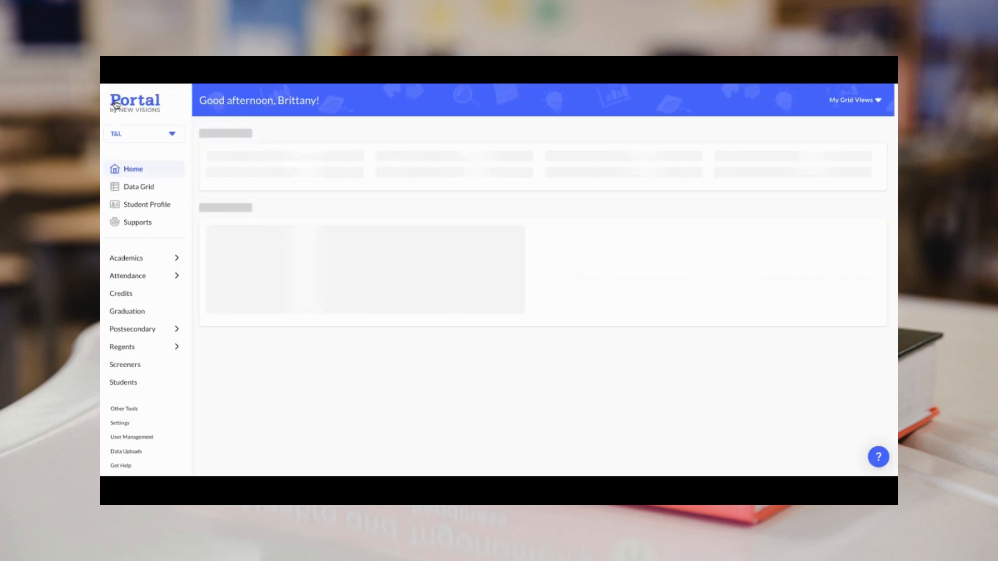
left_click(179, 207)
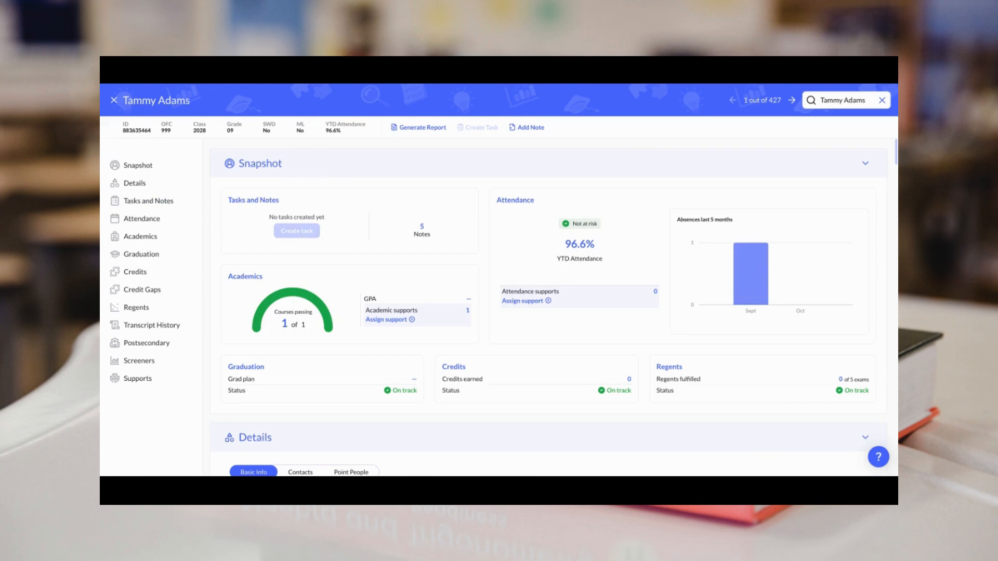
left_click(846, 100)
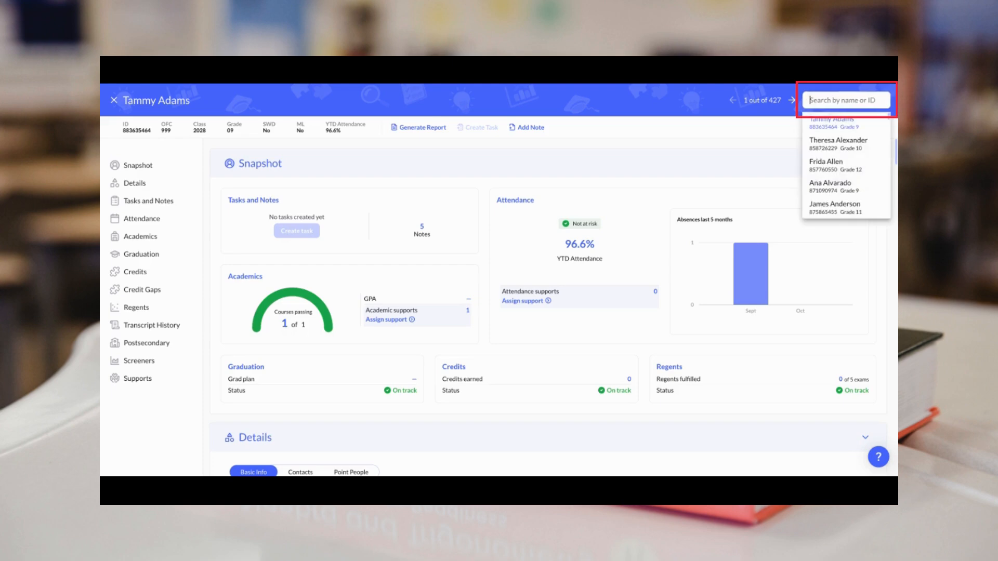
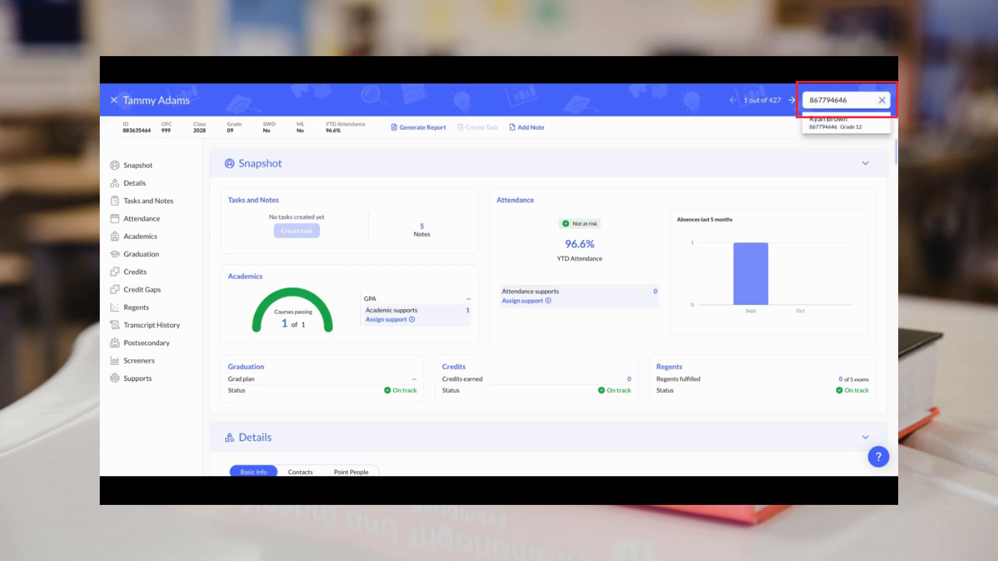
left_click(861, 122)
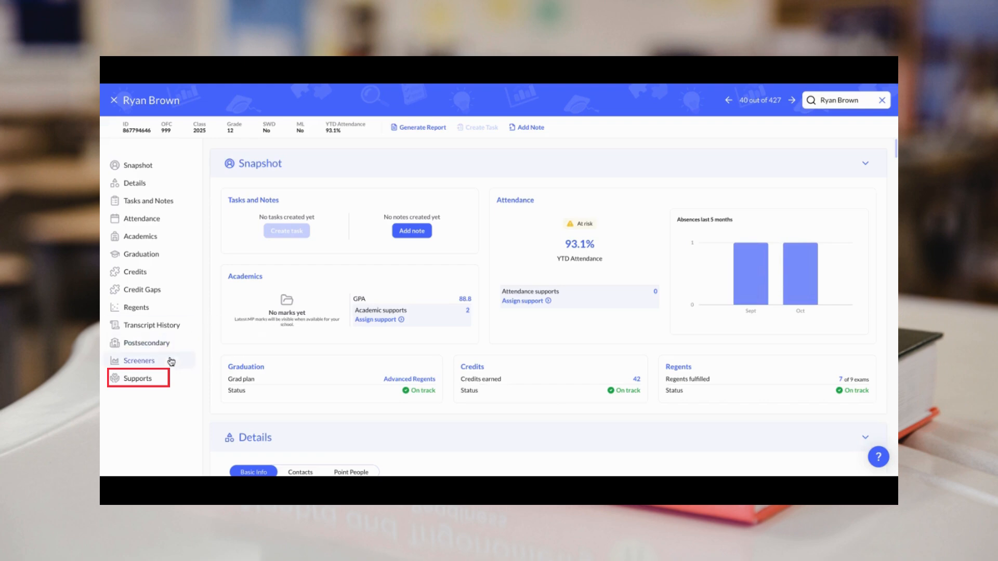
left_click(159, 379)
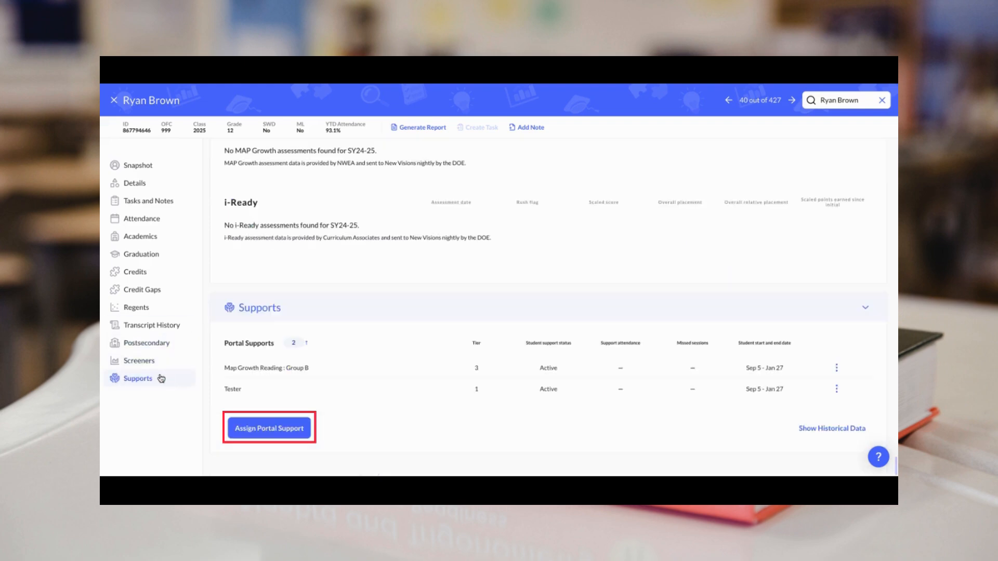
Step: Browse portal supports for this student, then clear the choice and close without assigning
left_click(285, 429)
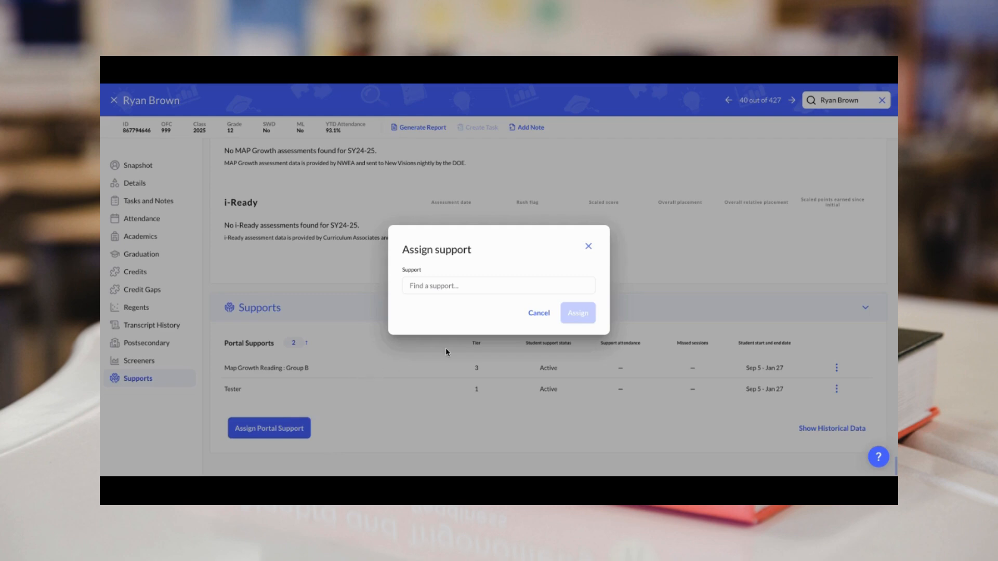
left_click(519, 289)
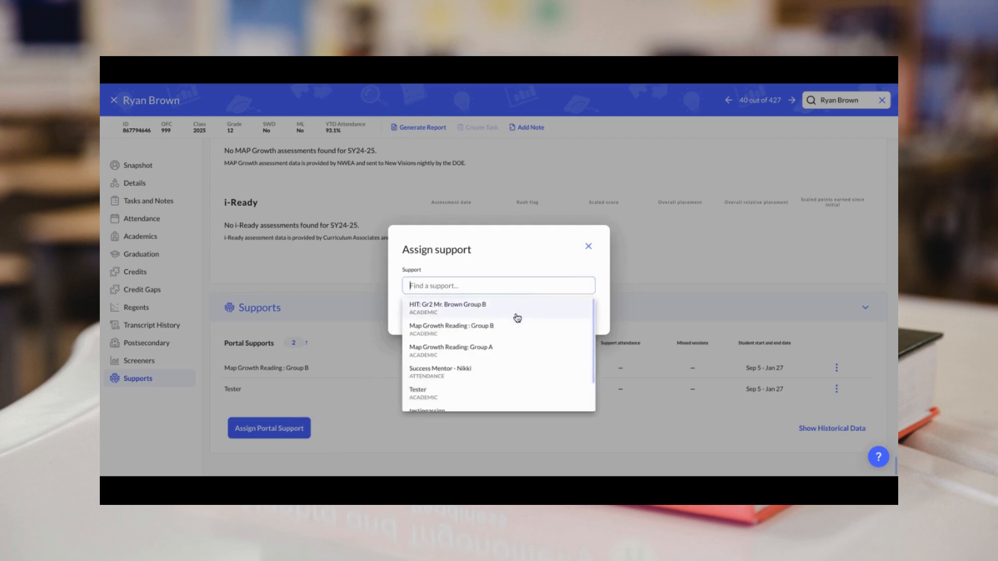
left_click(514, 314)
left_click(587, 274)
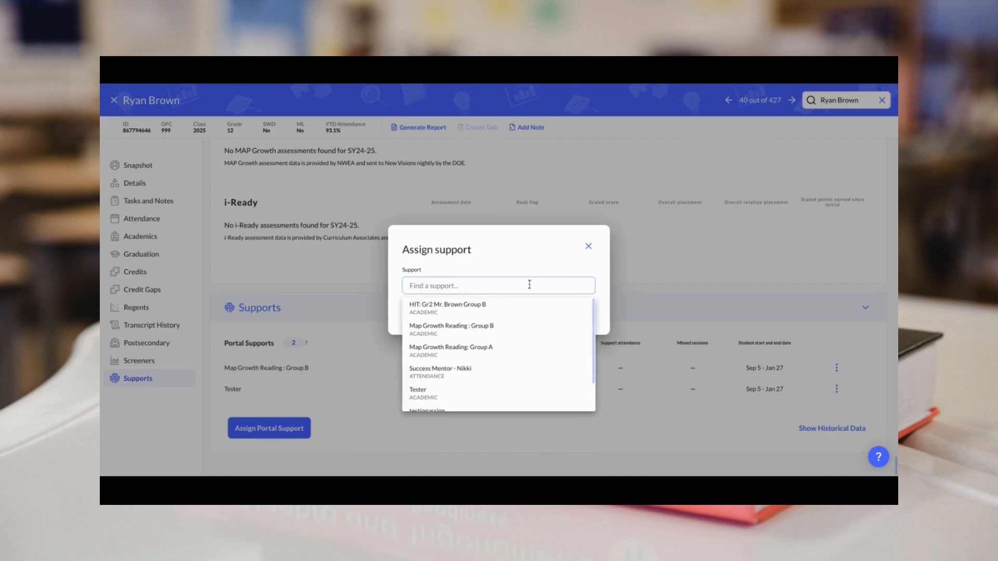
scroll(501, 356, "down", 2)
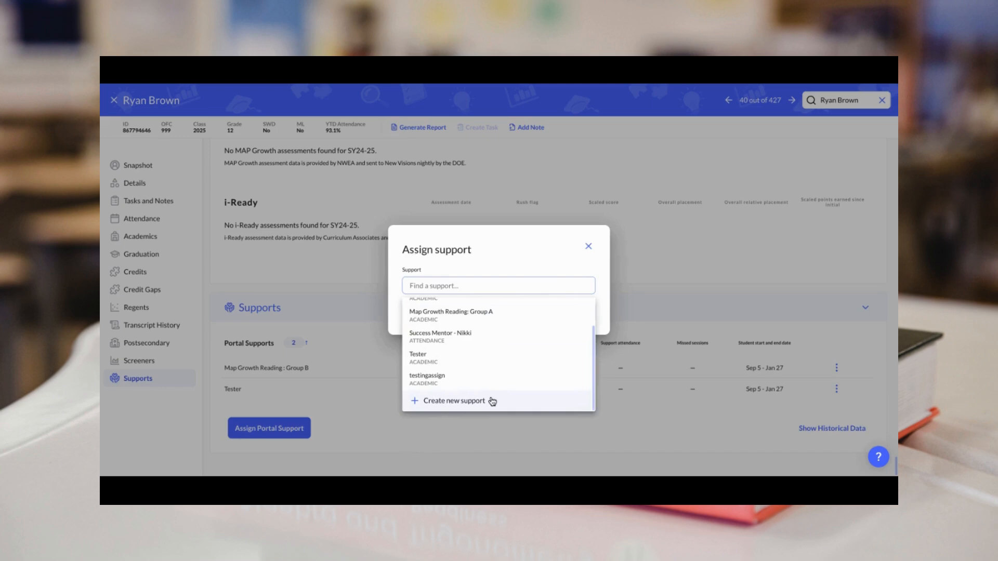
left_click(589, 246)
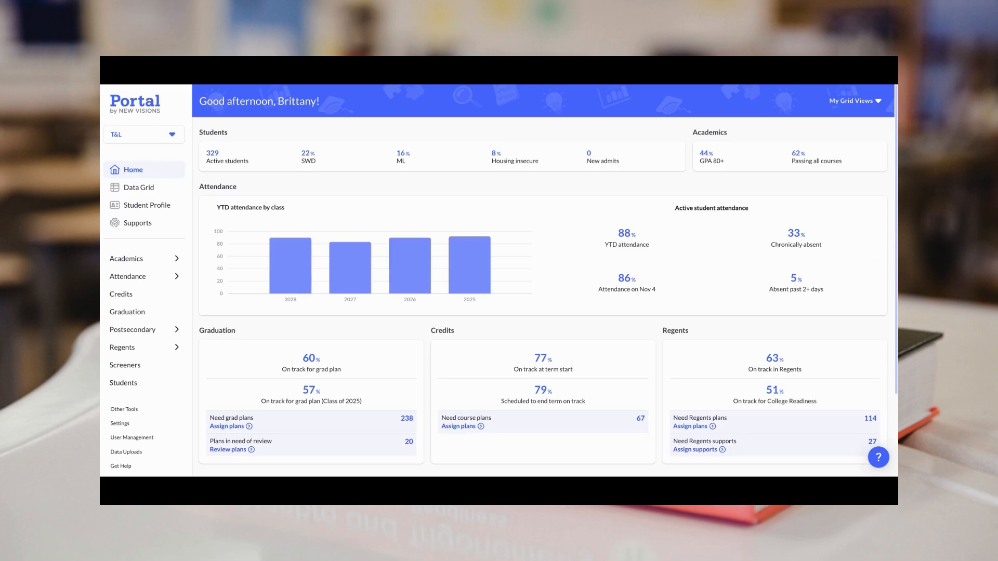
Step: Open the Supports overview and select the HIT Gr2 Group B support
left_click(154, 228)
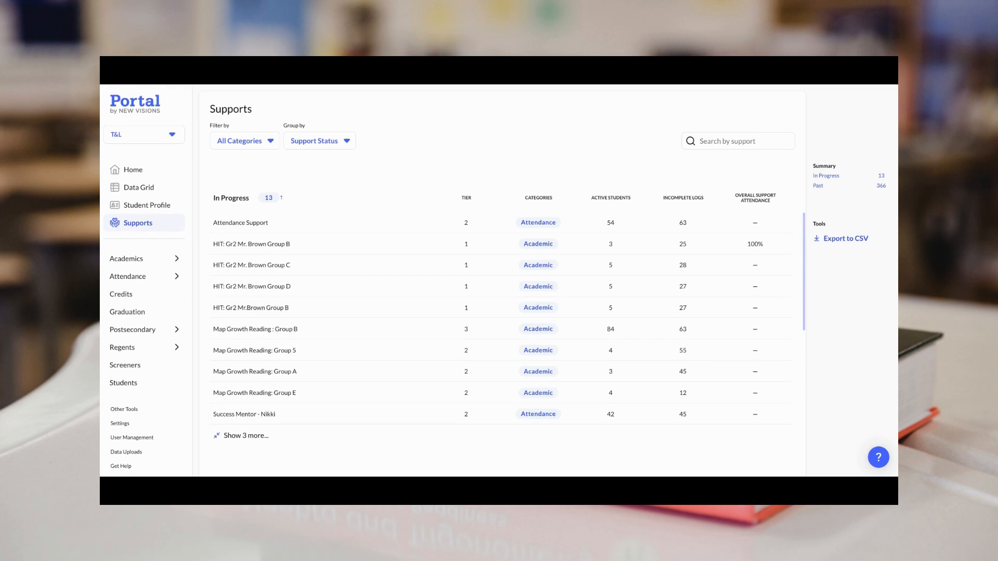
left_click(409, 246)
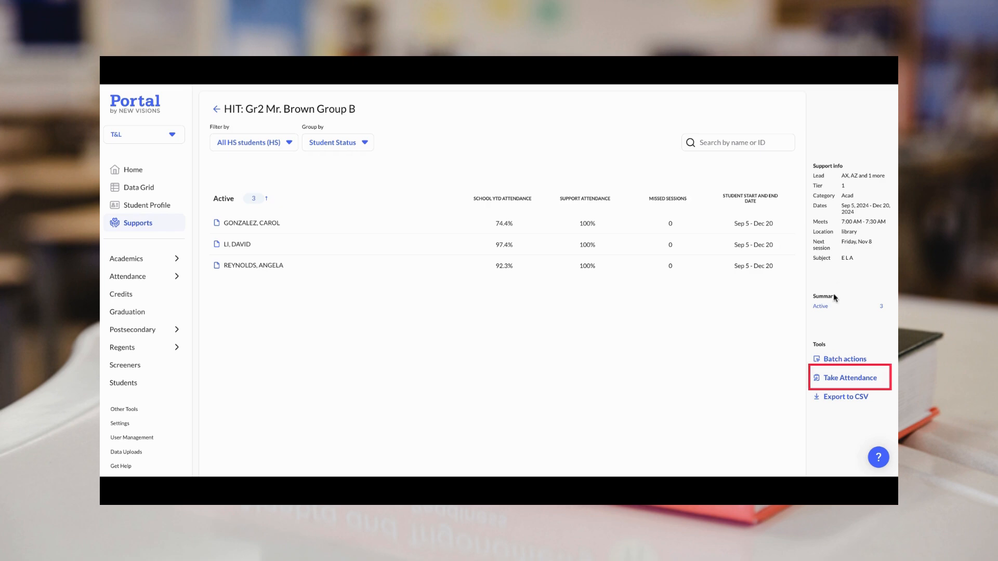
Step: From the support's attendance logs, open the attendance sheet for the November 4, 2024 session
left_click(841, 377)
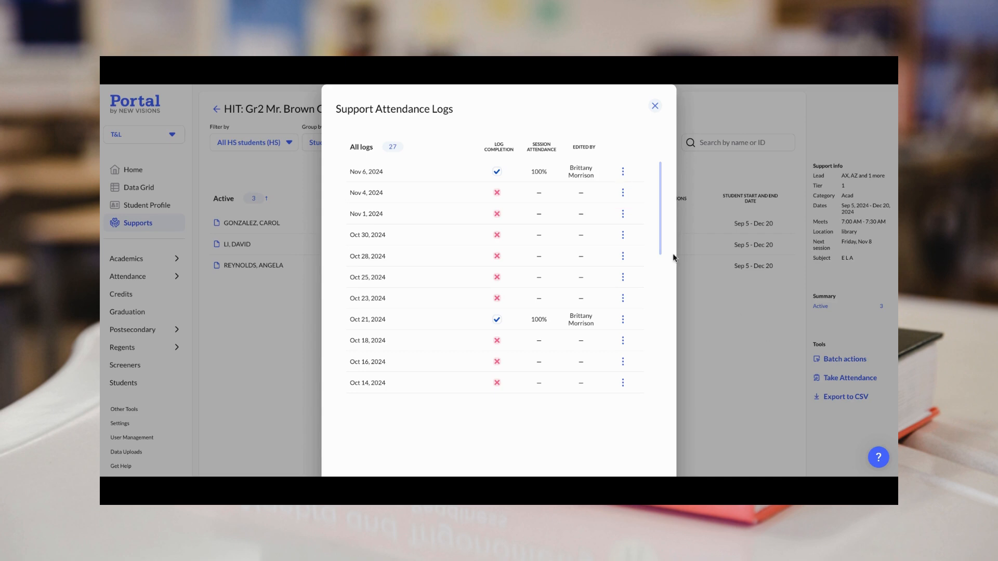
left_click(626, 197)
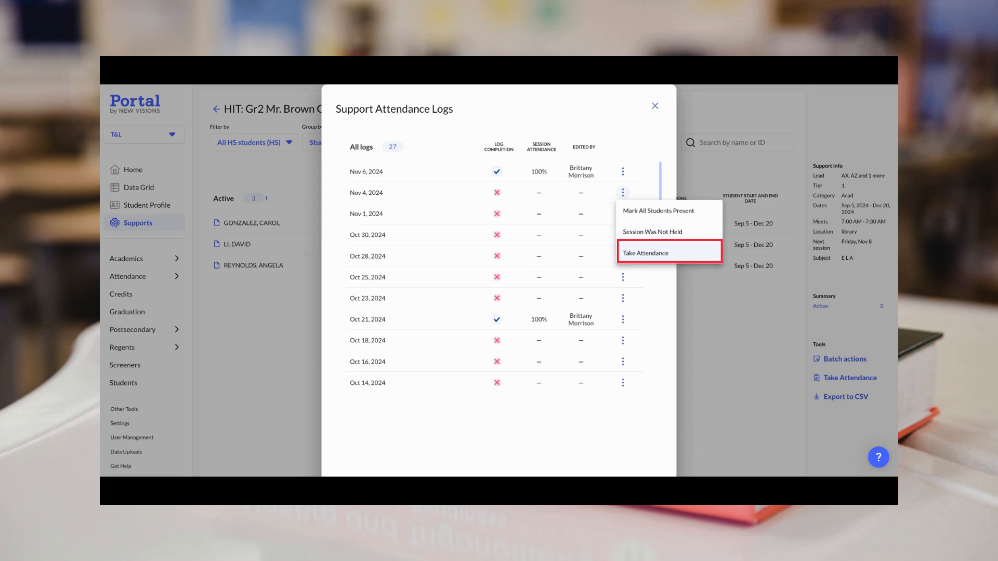
left_click(649, 254)
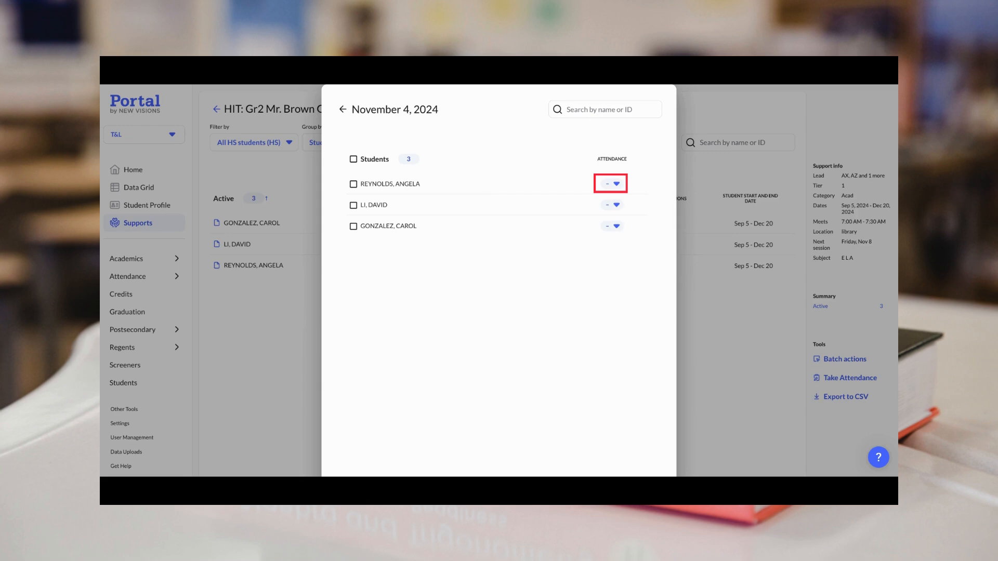
Step: Mark all three students Present for November 4, 2024 with a bulk attendance edit
left_click(616, 184)
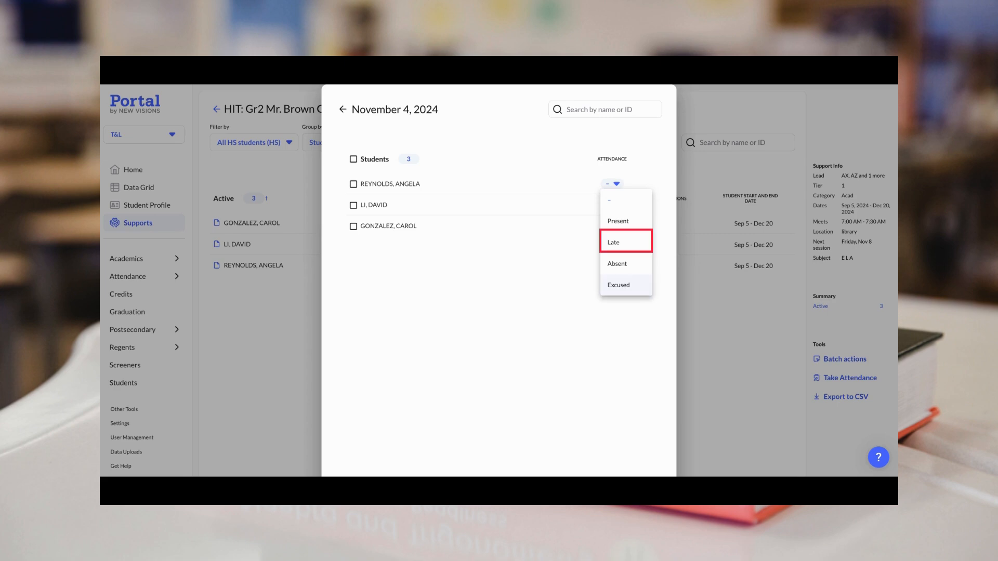
left_click(535, 281)
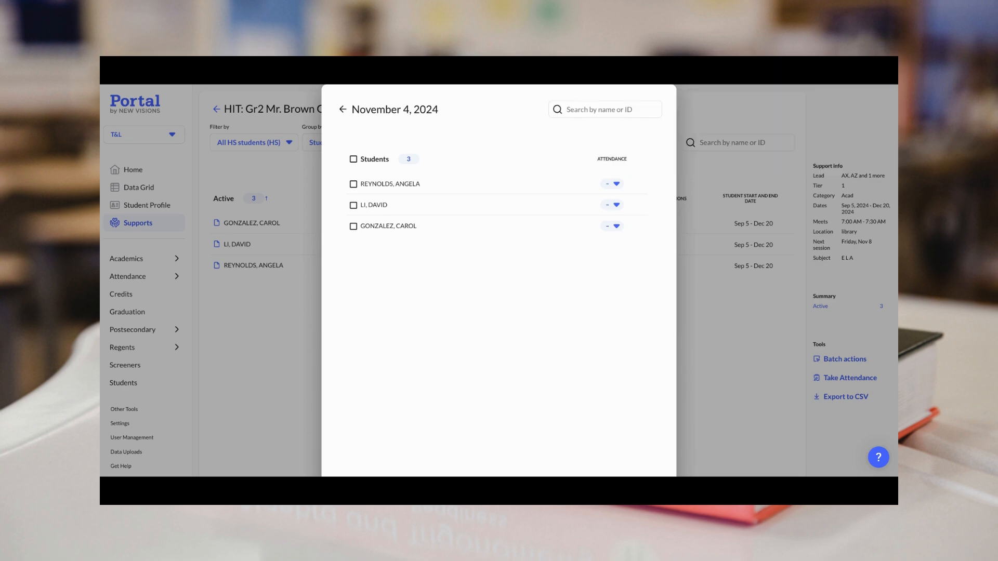
left_click(353, 160)
left_click(424, 149)
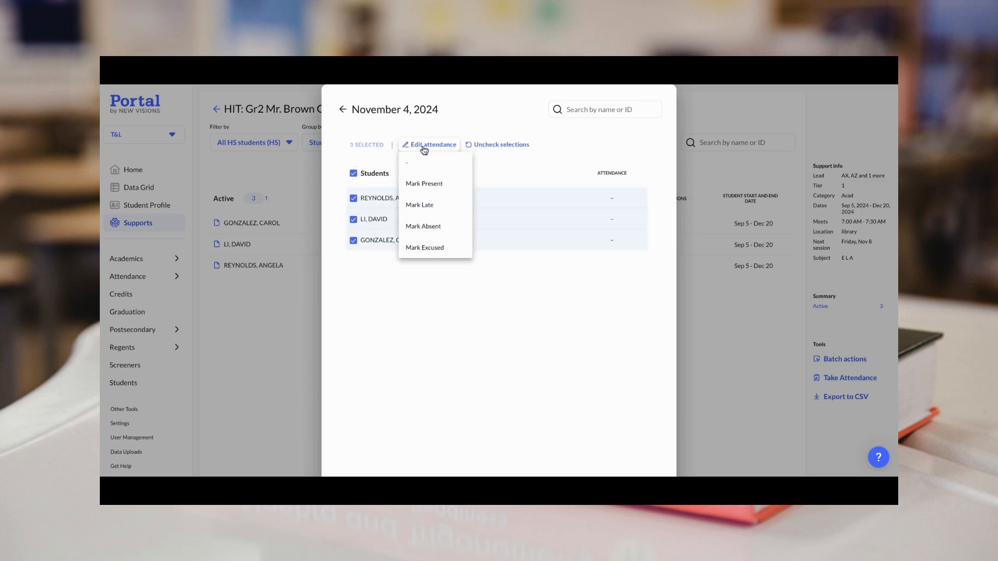
left_click(419, 183)
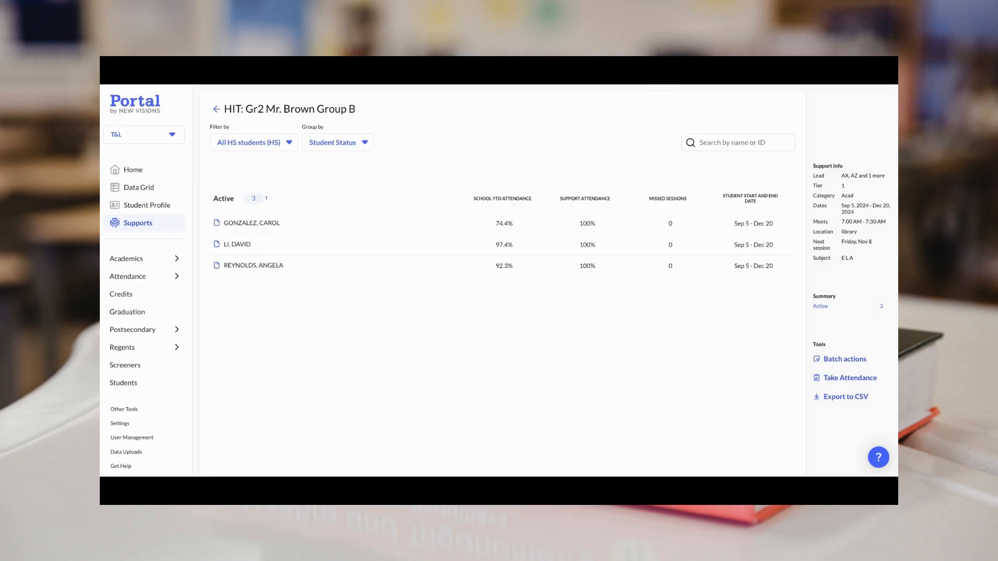
Step: On the first student's profile, bring up the Delete Support Record confirmation for the Group B support
left_click(481, 224)
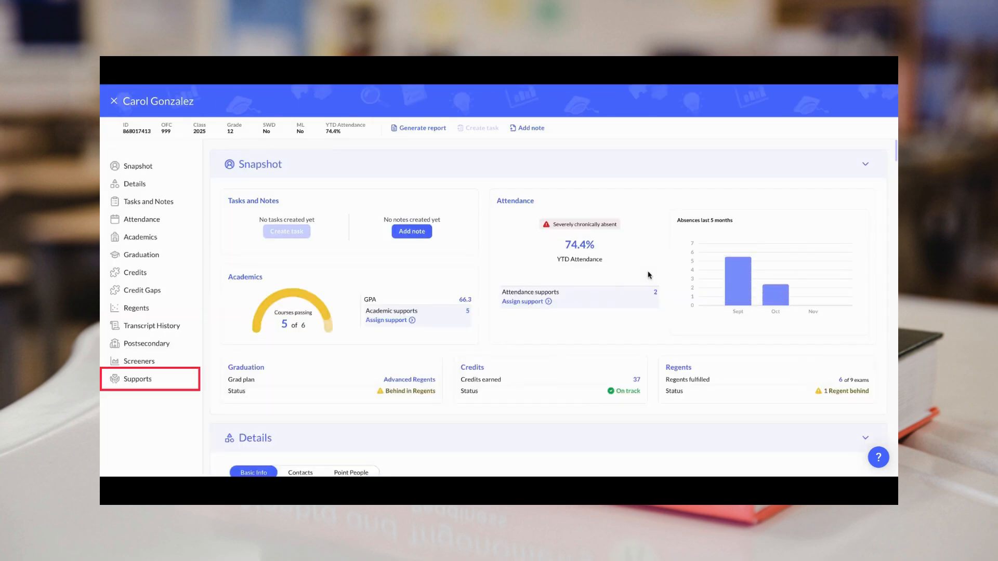
left_click(168, 374)
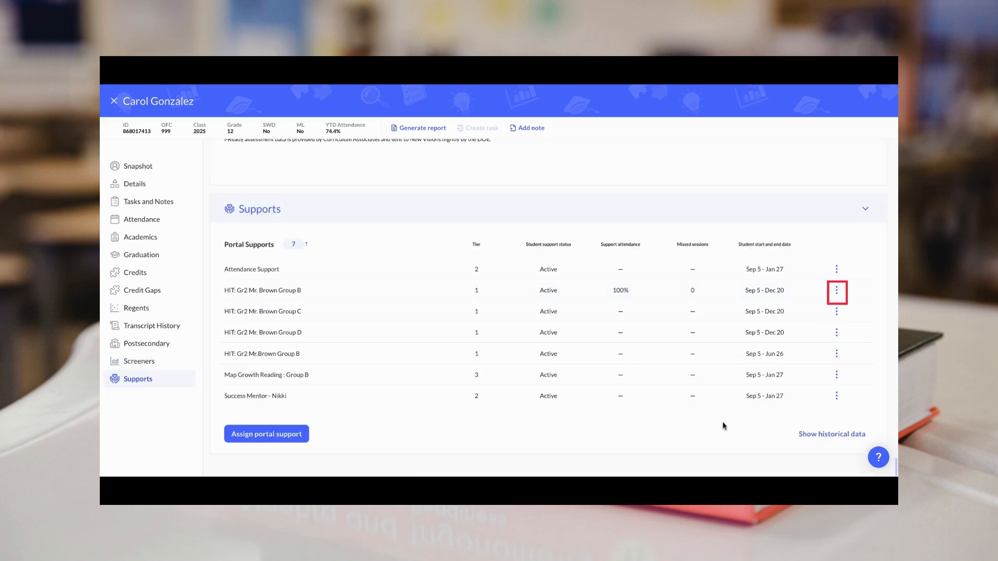
left_click(836, 290)
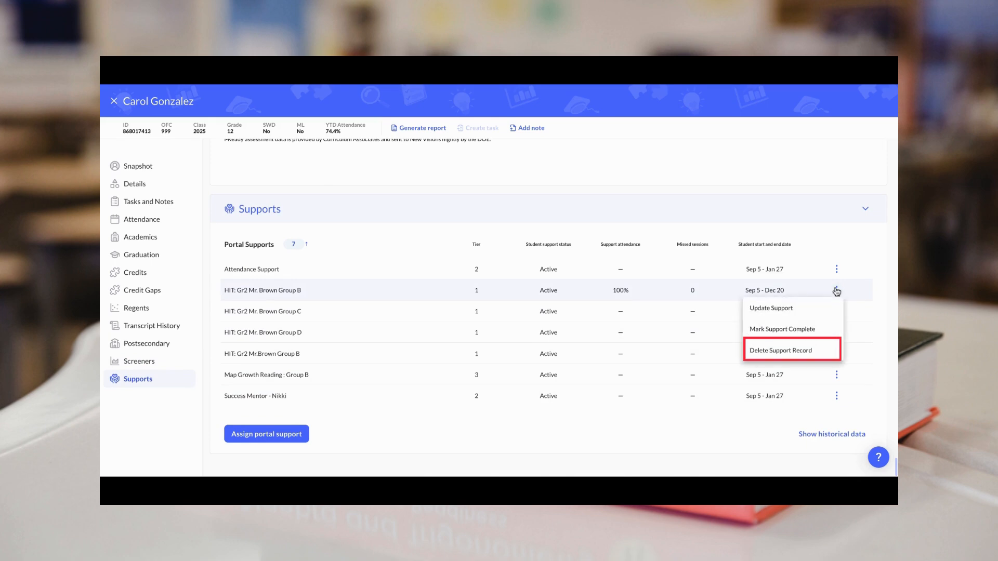
left_click(812, 349)
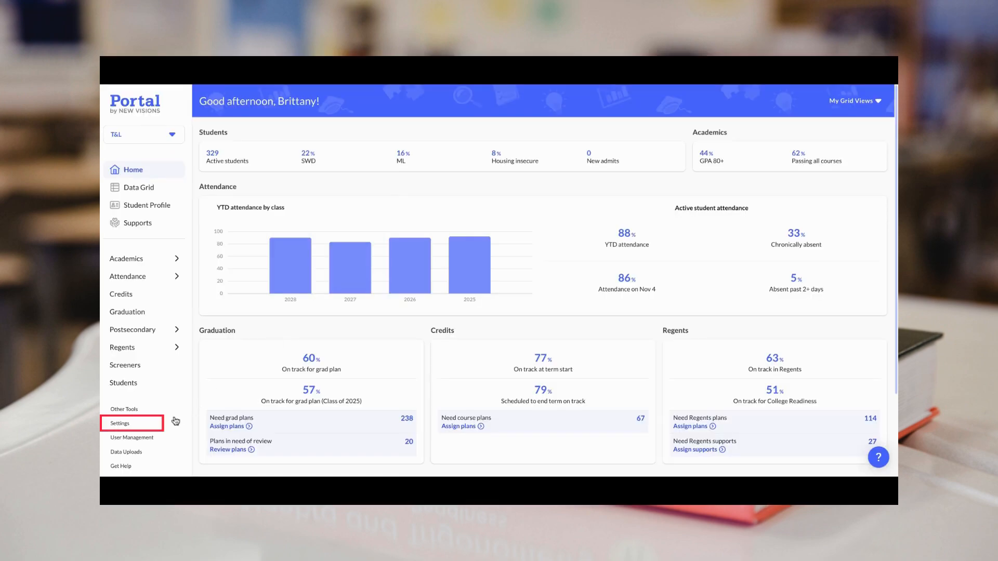
Step: Open the Edit Support form for one support in the Settings supports list
left_click(123, 425)
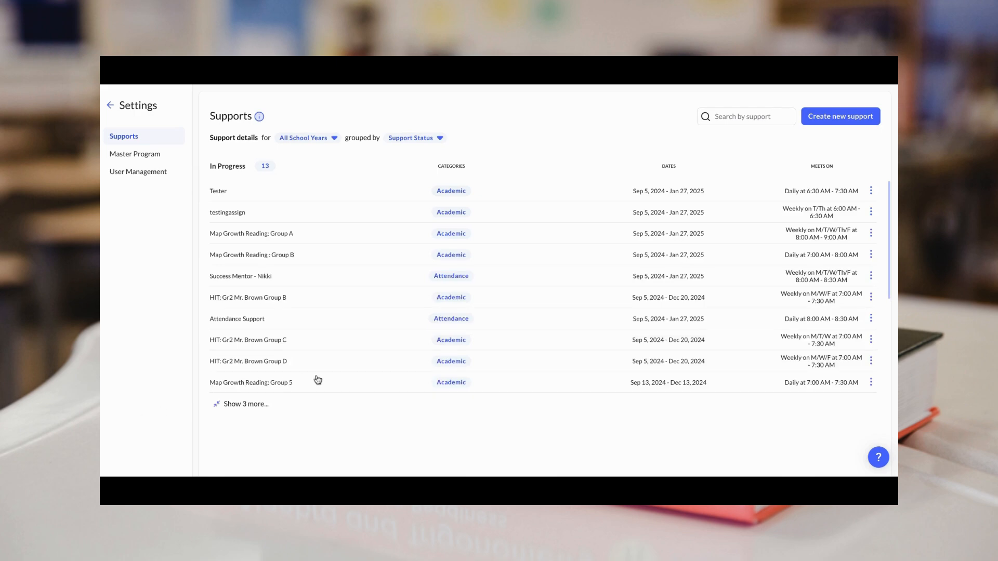
left_click(871, 256)
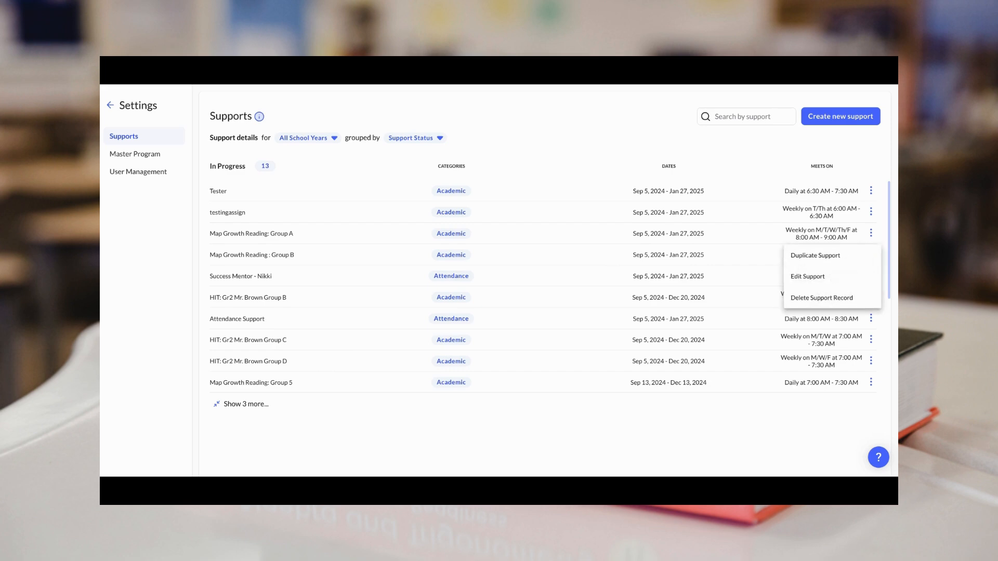
left_click(827, 281)
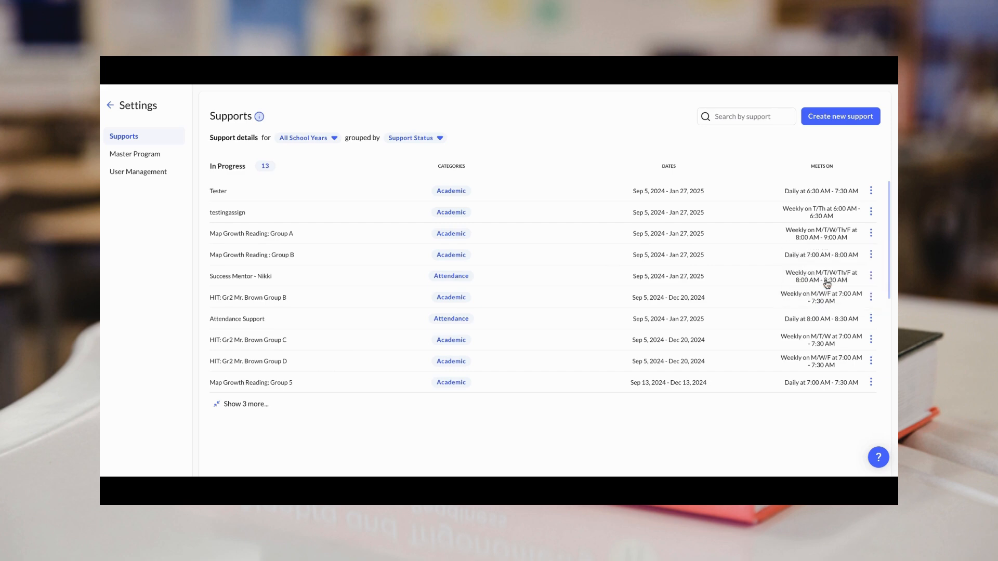